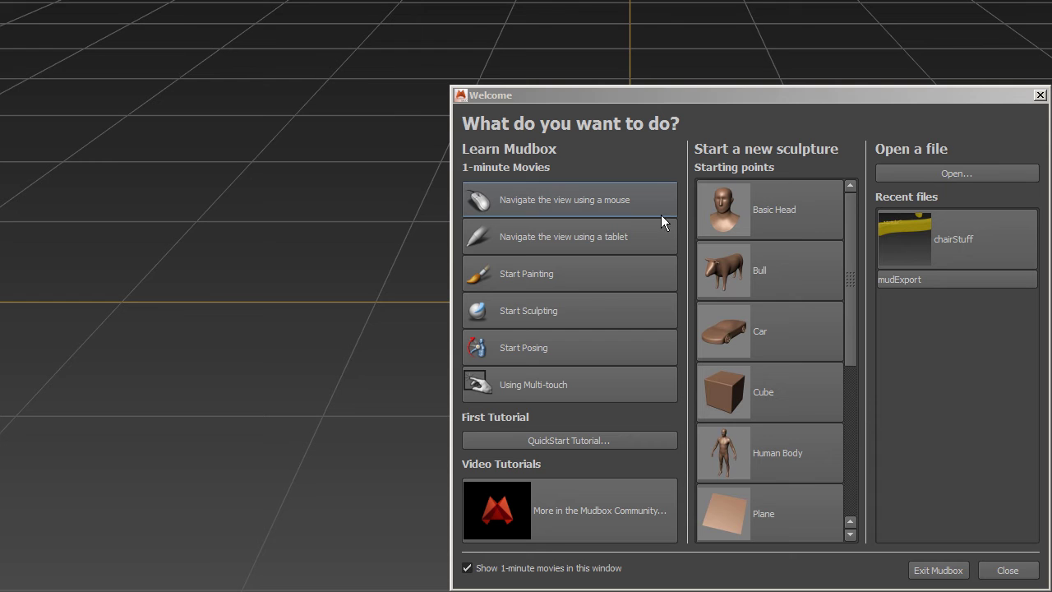
Step: Create a new Plane sculpture and subdivide it twice to level 5 (102400 polygons)
left_click(769, 513)
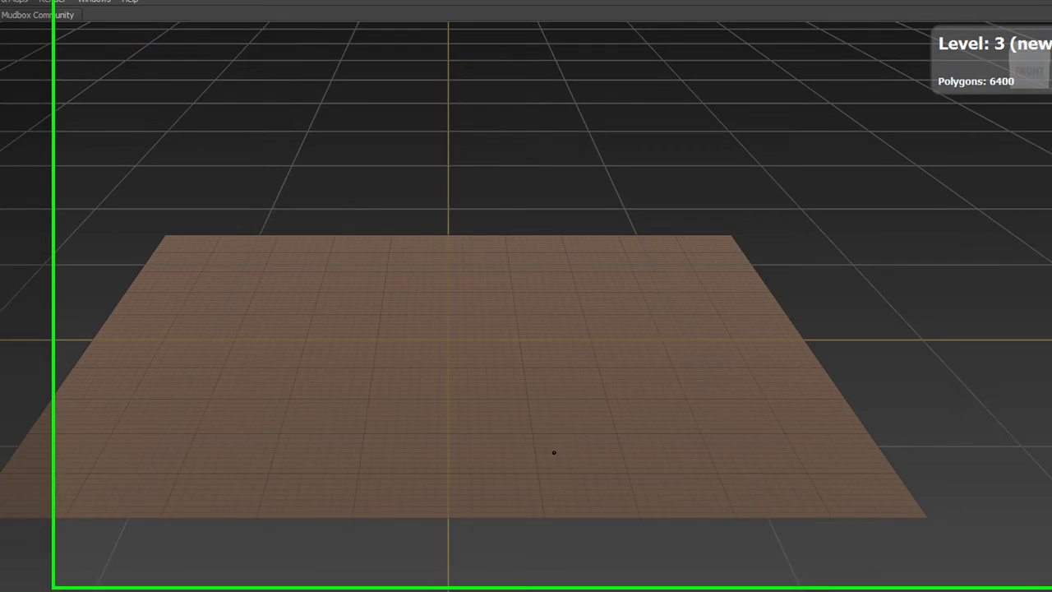
key("shift+d")
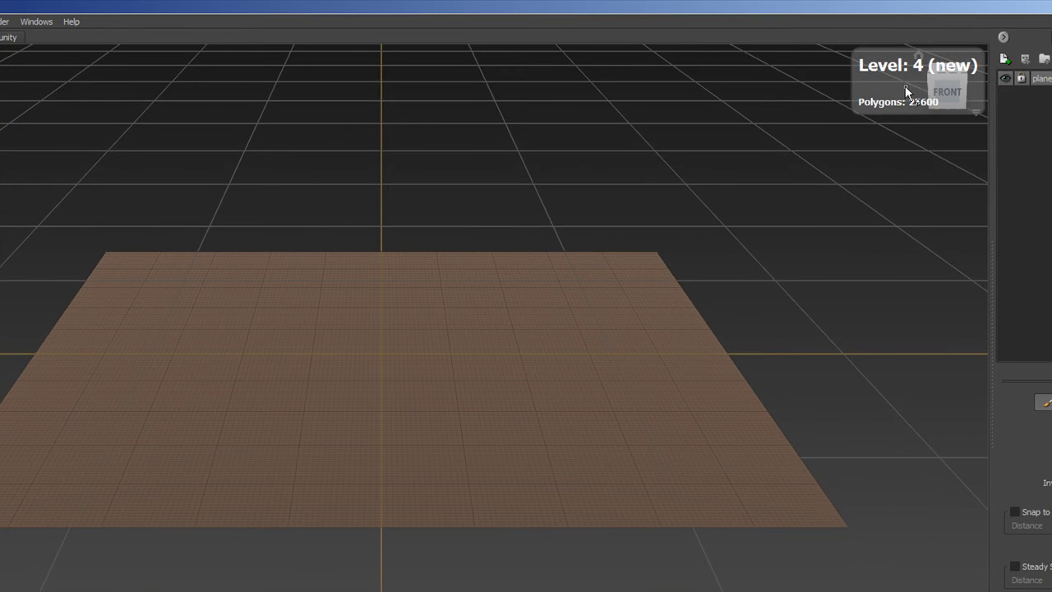
key("shift+d")
key("shift+d")
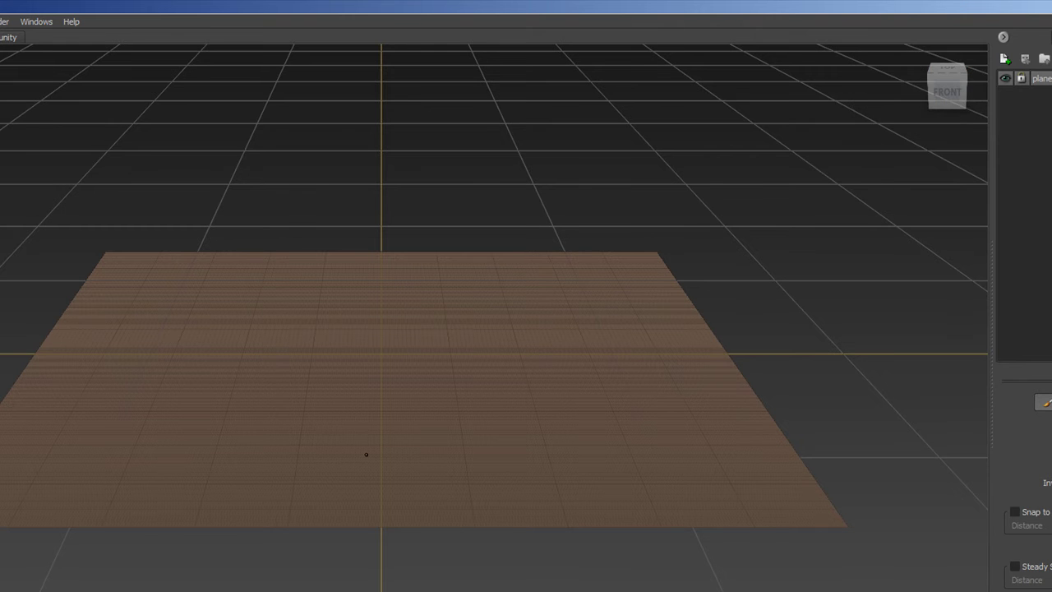
middle_click_drag(366, 453, 423, 477)
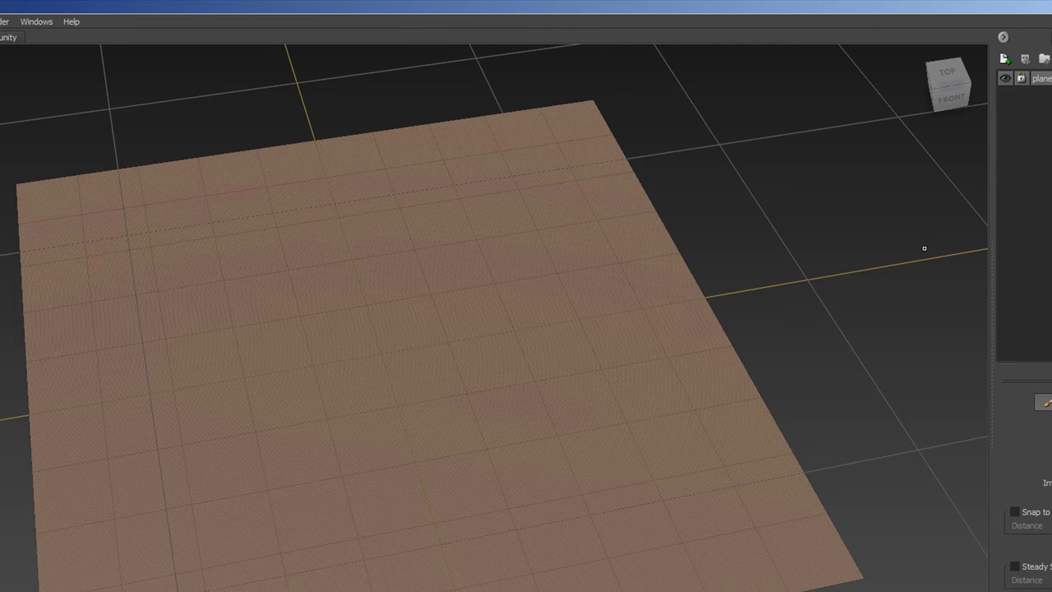
Step: Skip the paint layer and add Sculpt Layer 1 in the Sculpt layers list, then frame the plane
left_click(1005, 58)
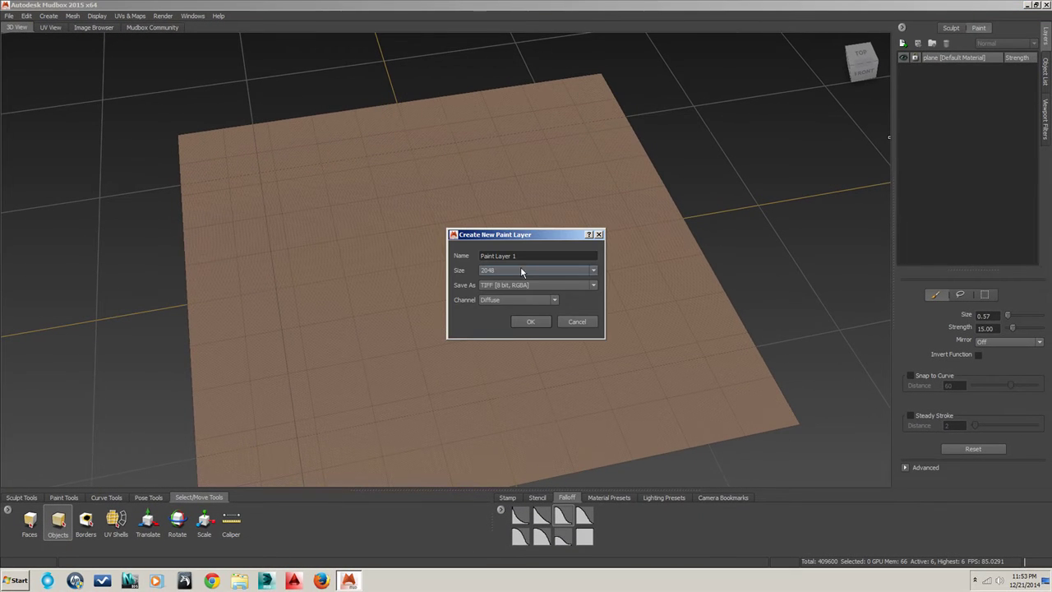
left_click(572, 322)
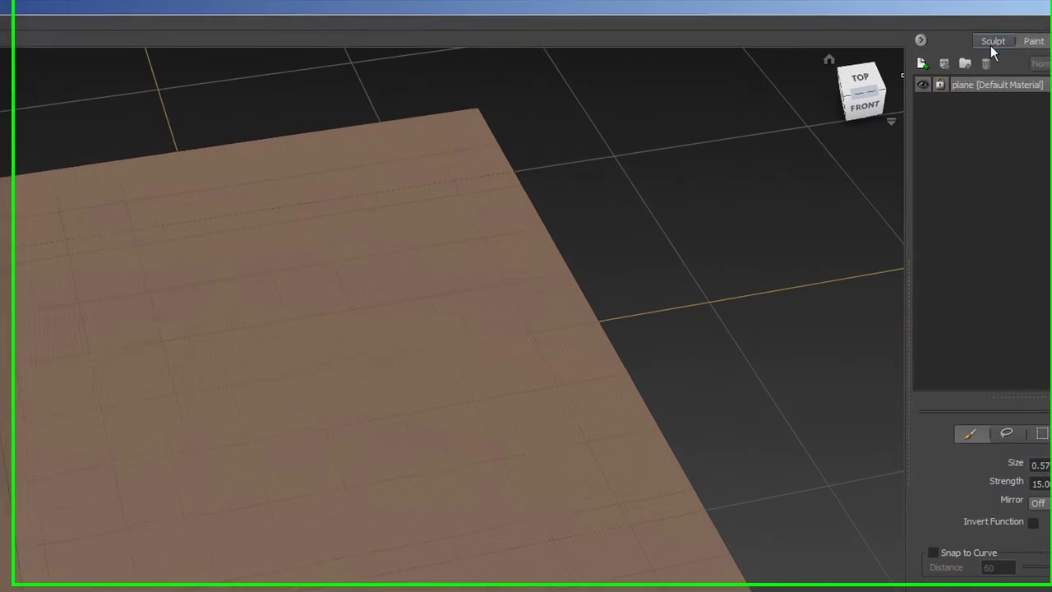
left_click(952, 28)
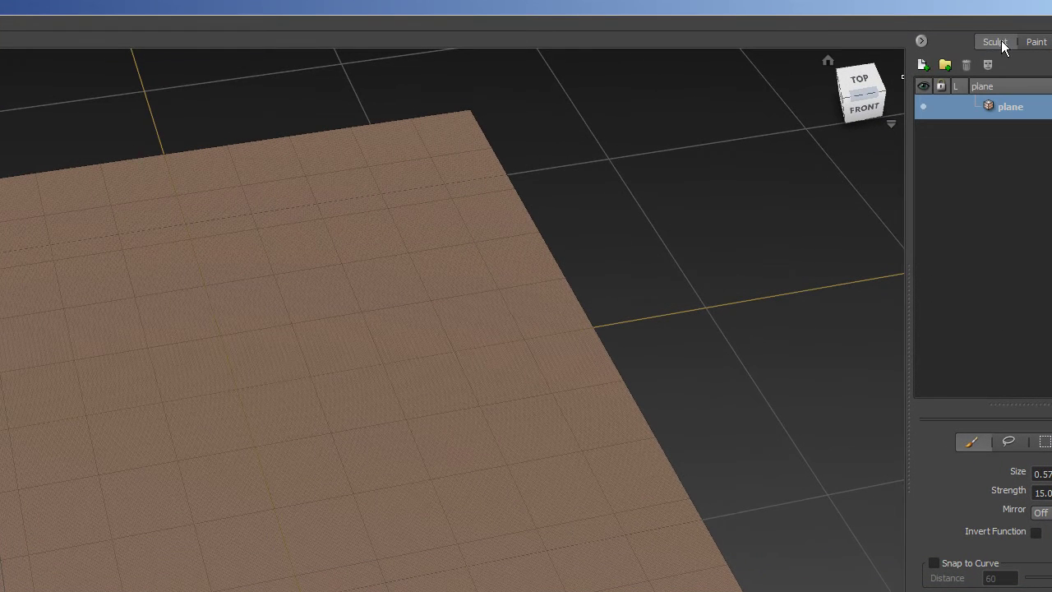
left_click(924, 64)
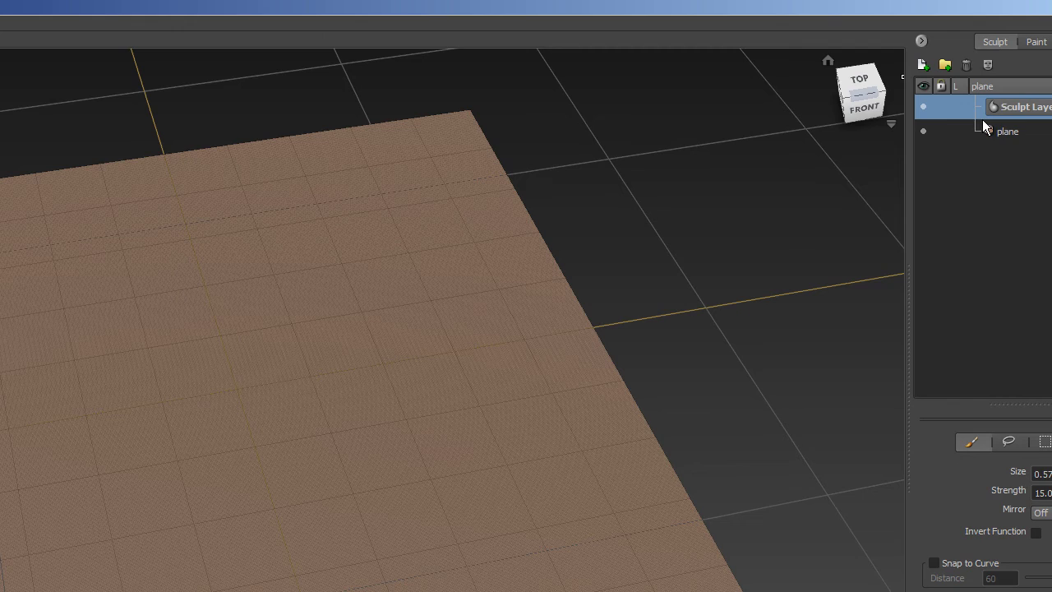
key("f")
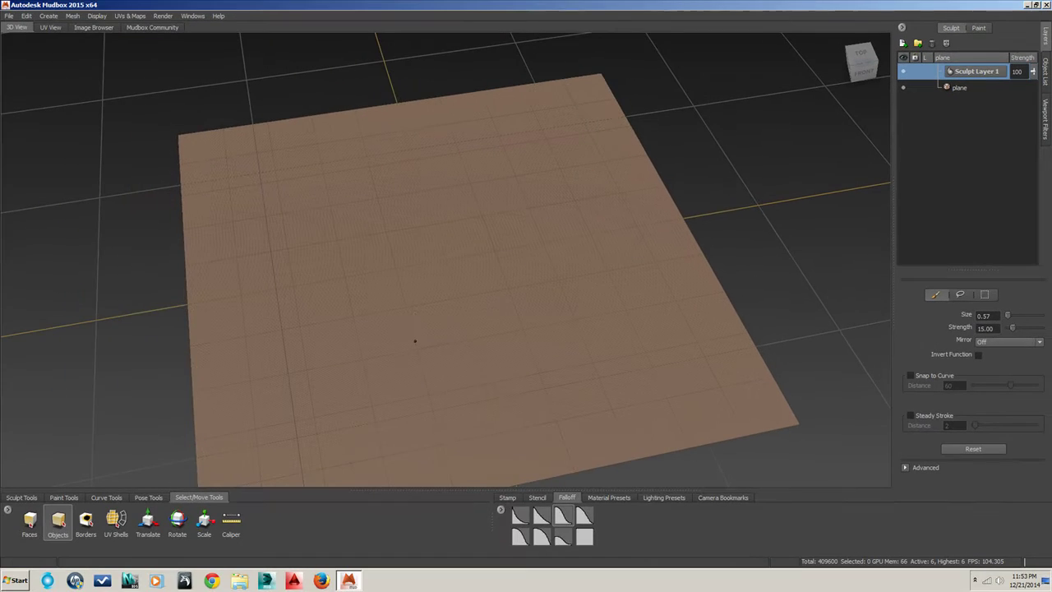
Step: Set the brush to size 8.21, strength 0.44 with X mirroring, and undo a test stroke
left_click_drag(415, 327, 416, 333)
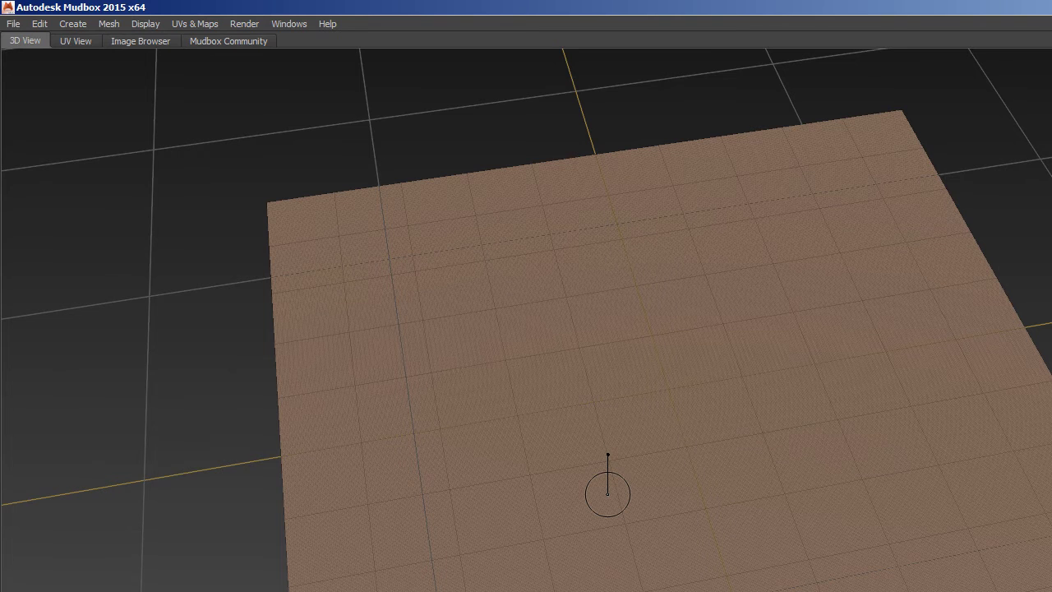
left_click(983, 430)
left_click(964, 443)
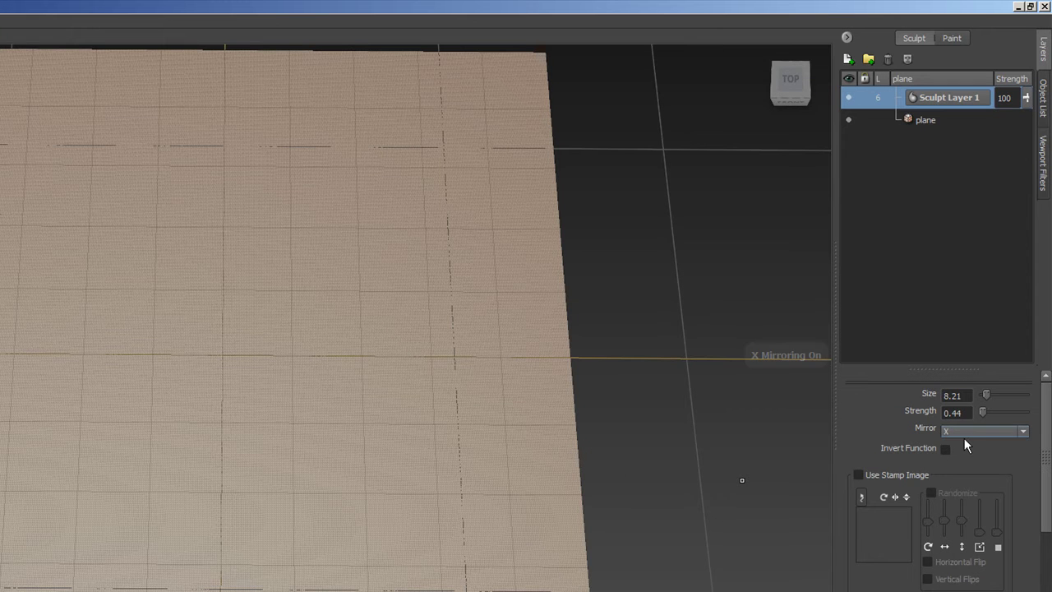
left_click(982, 431)
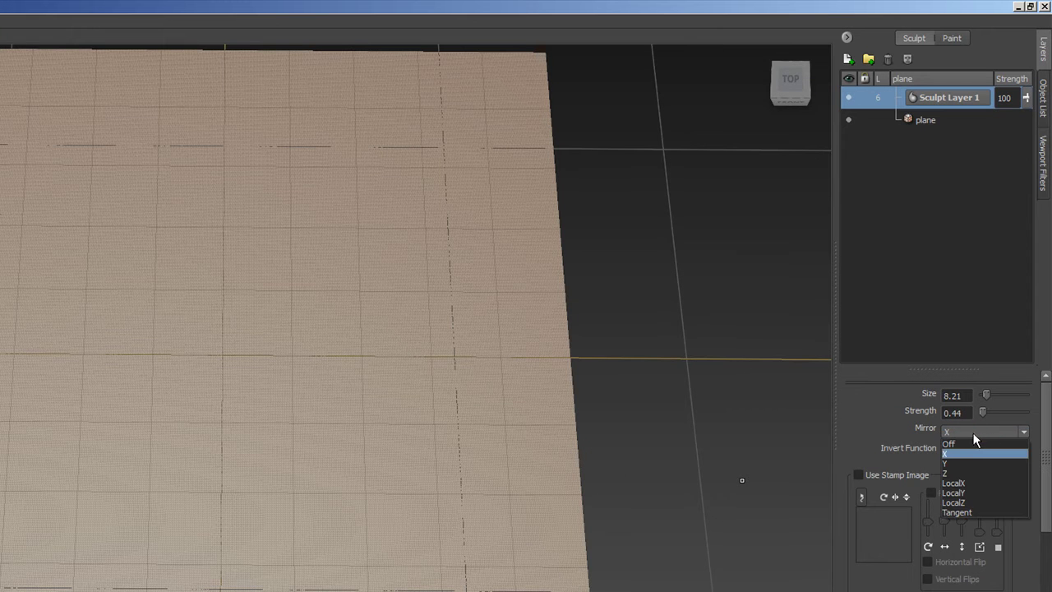
left_click(953, 451)
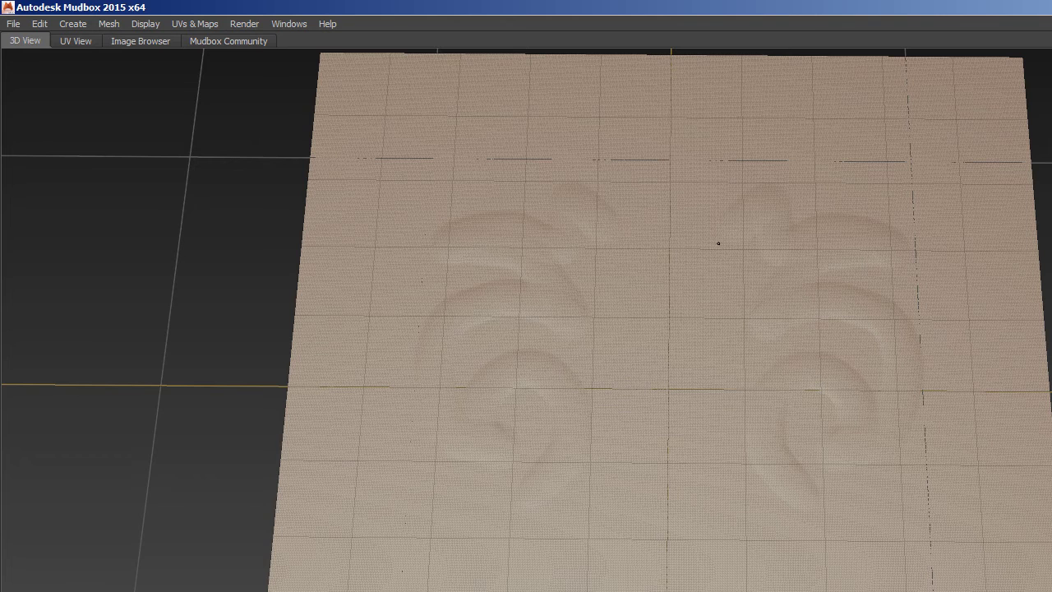
left_click_drag(718, 244, 639, 295)
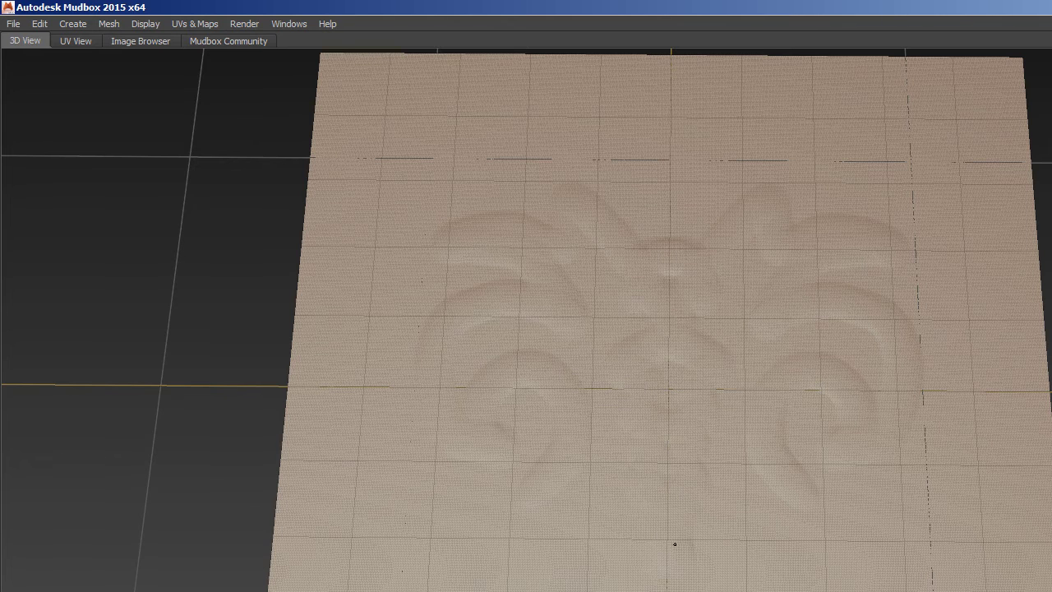
key("ctrl+z")
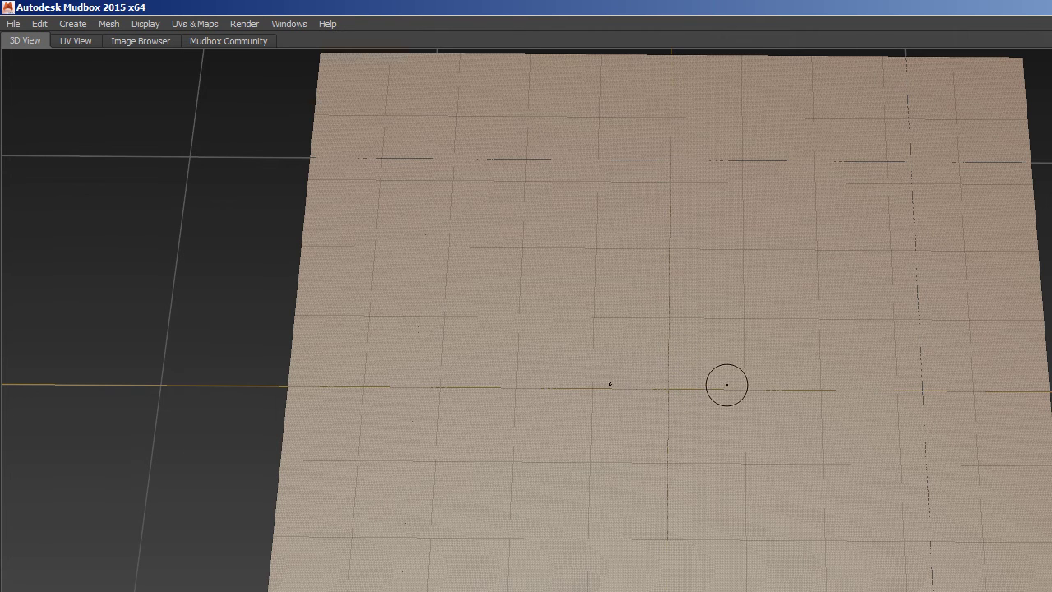
Step: Sculpt mirrored curving arms, lower lobes, and bulbous lobes pulled up and down from the centre
mouse_move(674, 390)
left_mouse_down()
mouse_move(690, 367)
mouse_move(780, 309)
mouse_move(805, 268)
mouse_move(696, 390)
mouse_move(826, 349)
mouse_move(896, 295)
mouse_move(857, 332)
mouse_move(796, 361)
mouse_move(692, 387)
mouse_move(689, 412)
mouse_move(710, 402)
mouse_move(867, 410)
mouse_move(935, 369)
mouse_move(698, 407)
left_mouse_up()
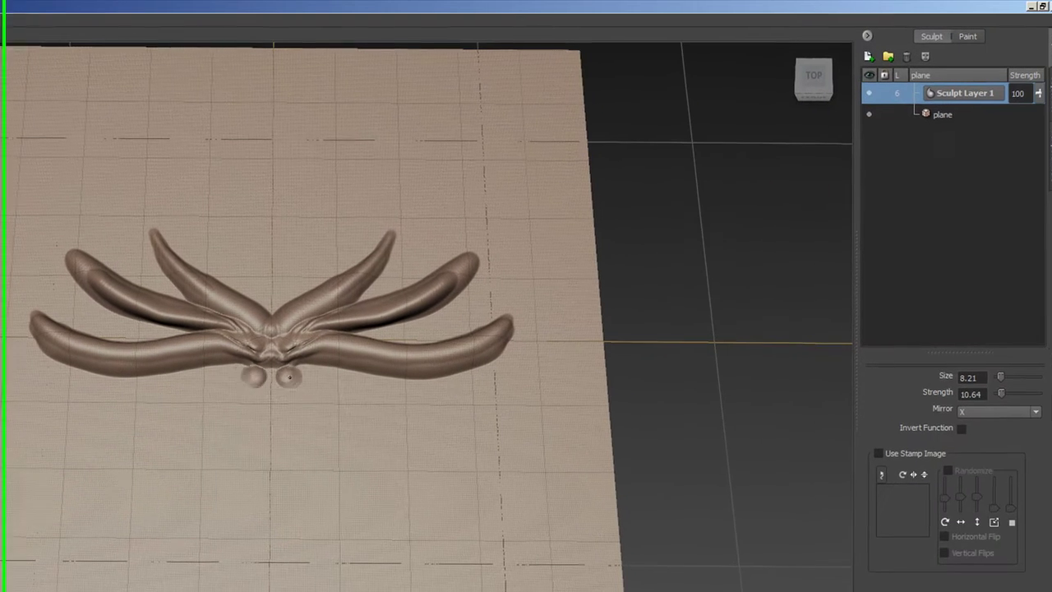
mouse_move(300, 386)
left_mouse_down()
mouse_move(393, 438)
mouse_move(452, 412)
mouse_move(392, 434)
mouse_move(354, 424)
mouse_move(264, 365)
left_mouse_up()
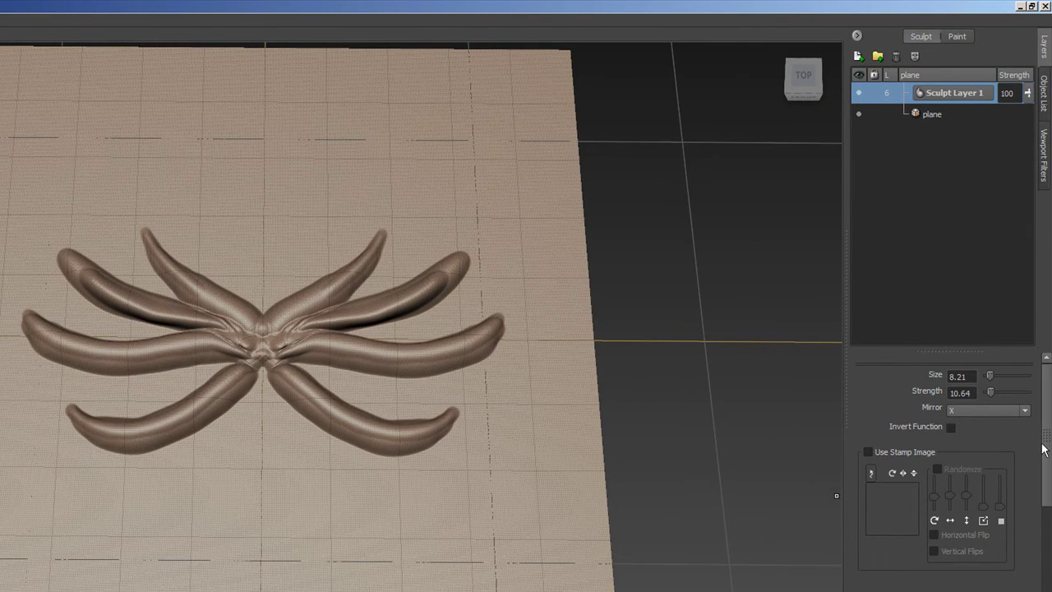
scroll(1037, 482, "down", 5)
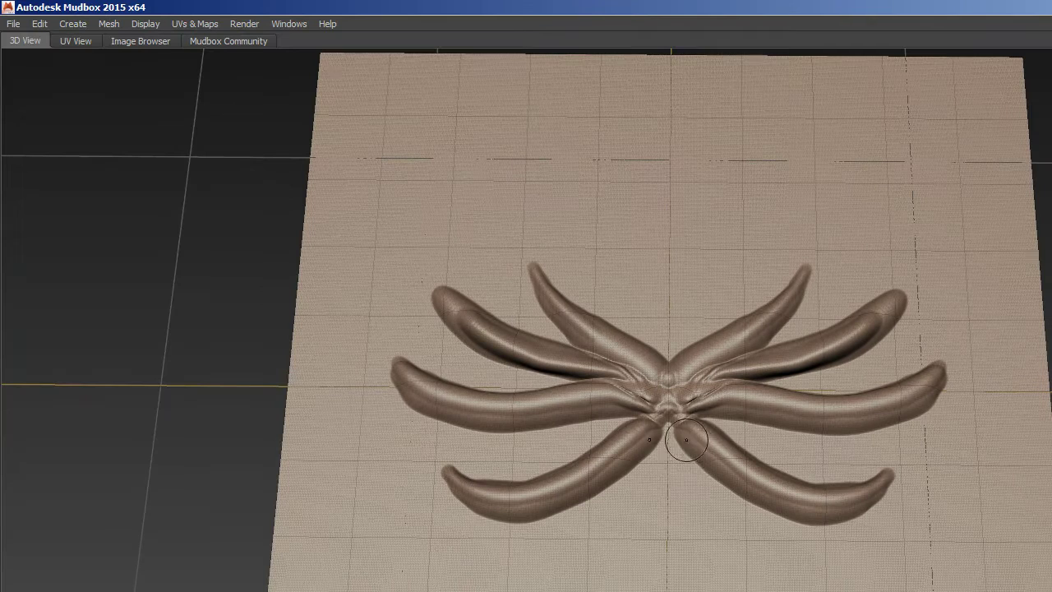
mouse_move(667, 434)
left_mouse_down()
mouse_move(668, 552)
mouse_move(667, 467)
left_mouse_up()
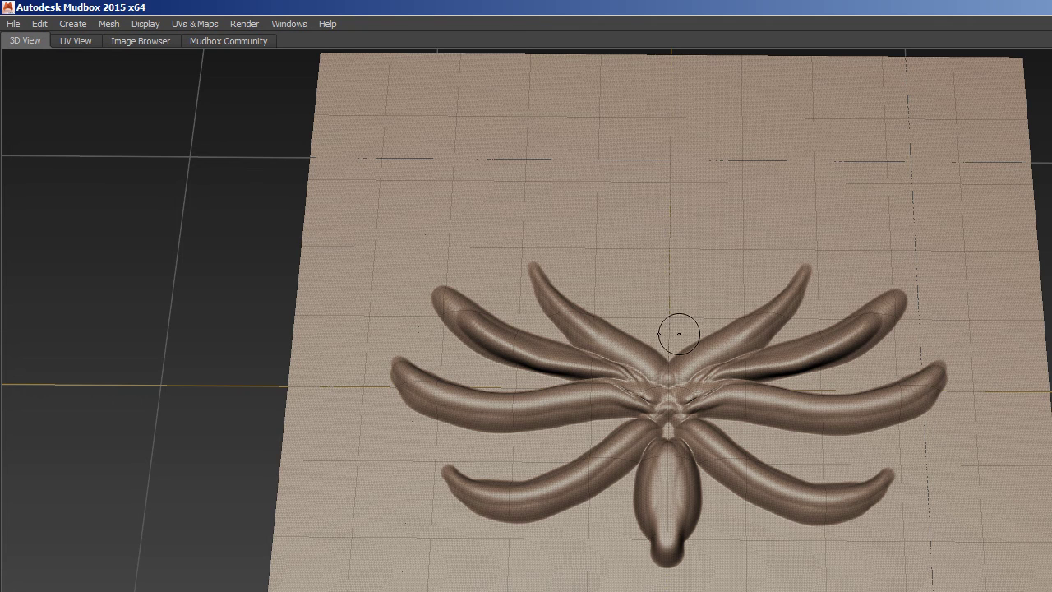
left_click_drag(668, 343, 669, 168)
Step: Lengthen the upper petal and add small mirrored lobes between the arms and beside it
mouse_move(724, 427)
left_mouse_down()
mouse_move(759, 452)
mouse_move(814, 457)
mouse_move(760, 428)
left_mouse_up()
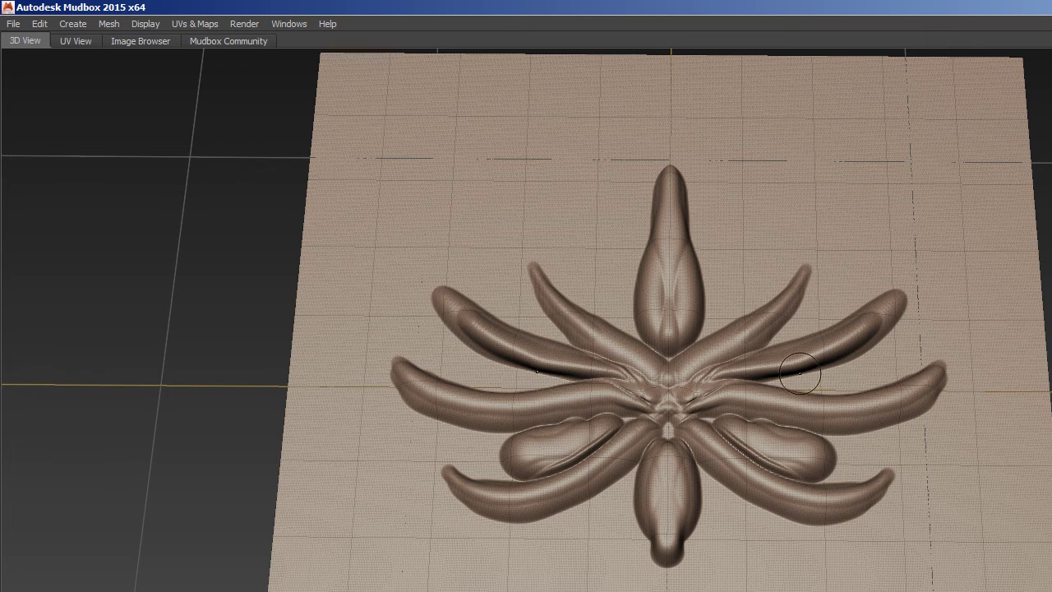
mouse_move(800, 374)
left_mouse_down()
mouse_move(830, 375)
mouse_move(776, 377)
left_mouse_up()
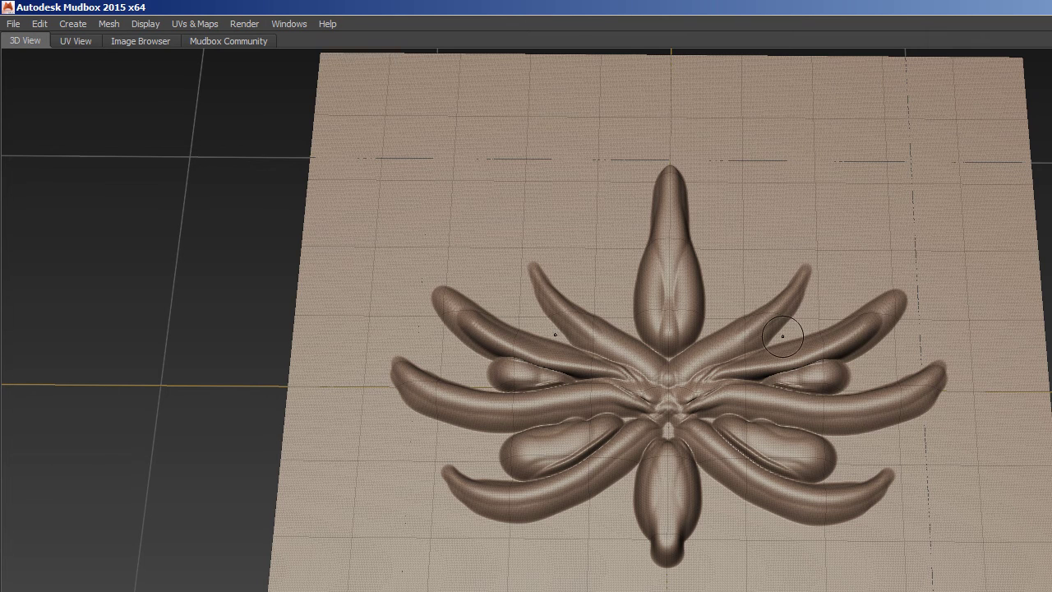
mouse_move(782, 336)
left_mouse_down()
mouse_move(808, 316)
mouse_move(787, 332)
left_mouse_up()
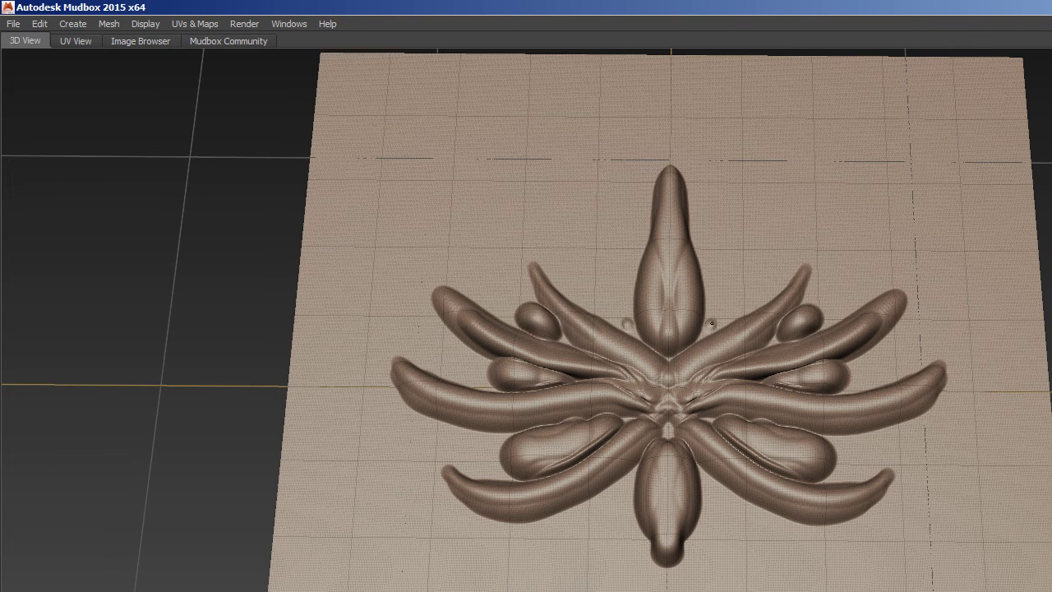
mouse_move(711, 323)
left_mouse_down()
mouse_move(736, 286)
mouse_move(712, 311)
left_mouse_up()
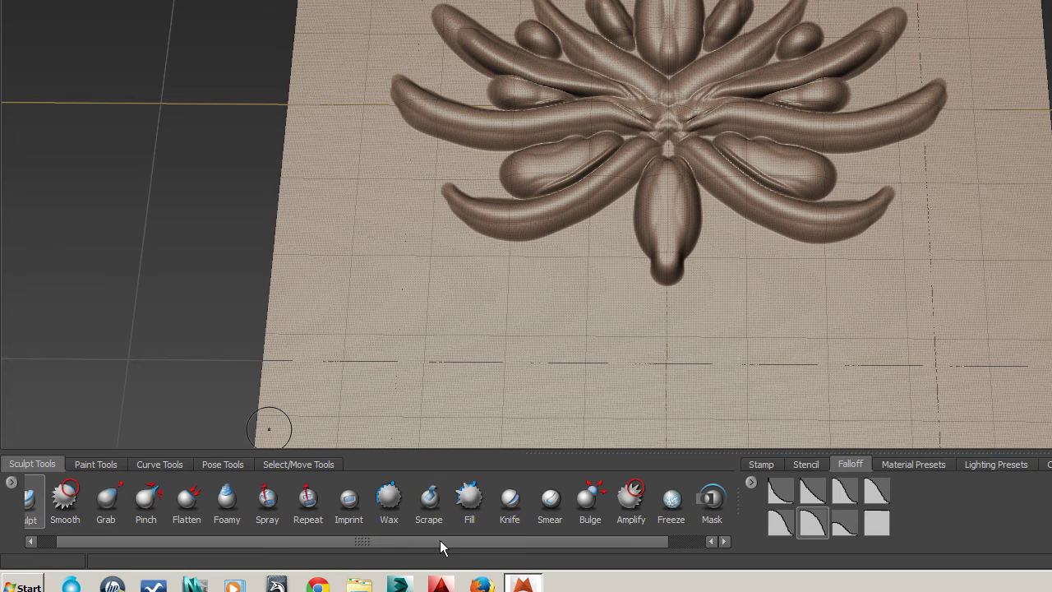
Step: Build up the lower and middle petals with the mirrored Wax brush, undoing one overextended tip
left_click(411, 493)
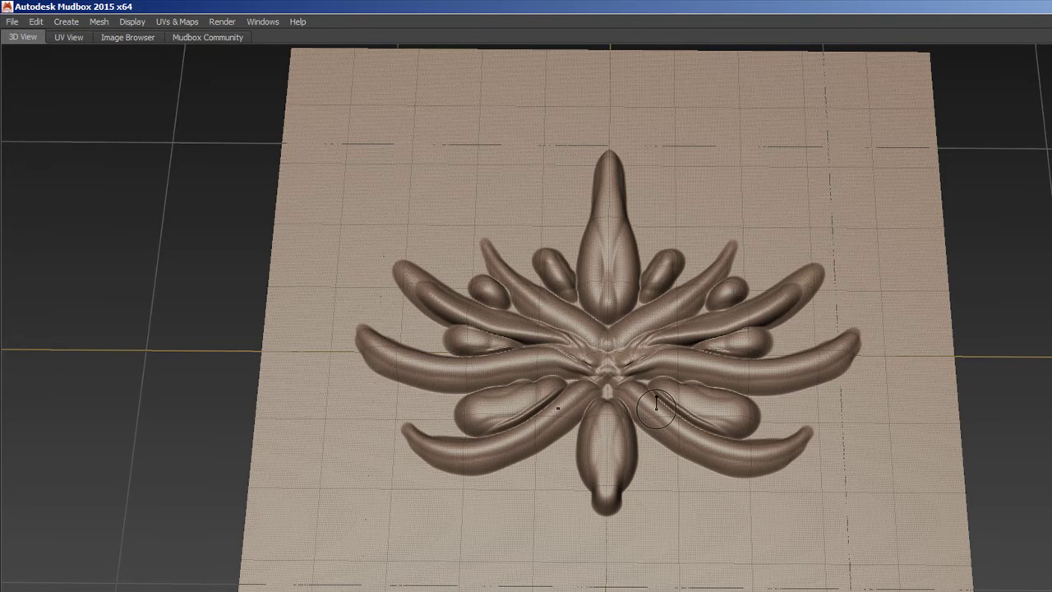
mouse_move(648, 412)
left_mouse_down()
mouse_move(696, 448)
mouse_move(730, 454)
mouse_move(804, 428)
left_mouse_up()
mouse_move(738, 452)
left_mouse_down()
mouse_move(604, 386)
mouse_move(613, 371)
mouse_move(663, 365)
mouse_move(778, 386)
mouse_move(833, 365)
mouse_move(864, 327)
left_mouse_up()
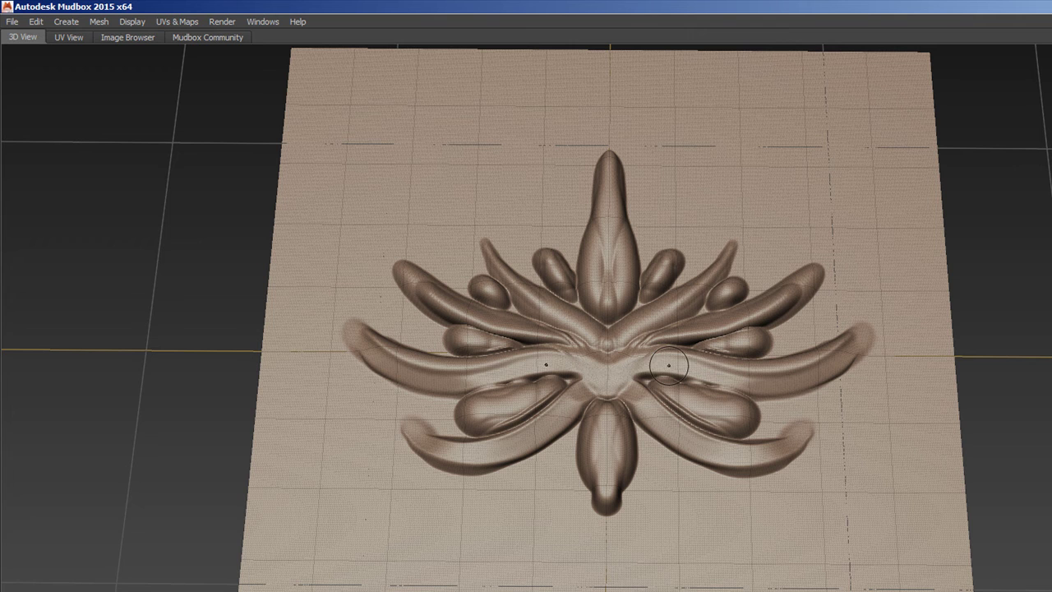
mouse_move(637, 370)
left_mouse_down()
mouse_move(769, 388)
mouse_move(837, 363)
mouse_move(861, 336)
left_mouse_up()
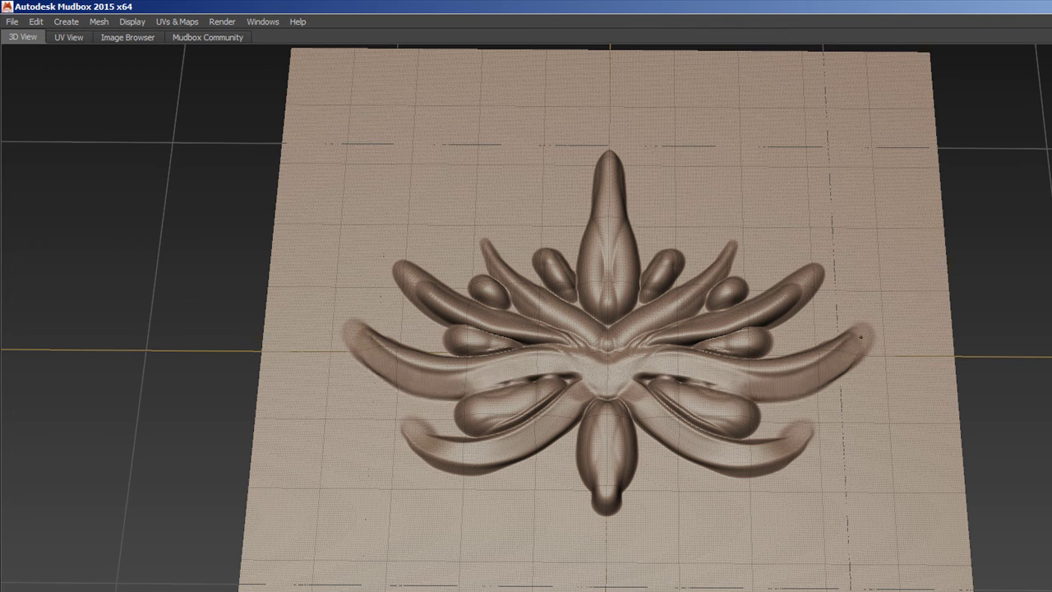
mouse_move(765, 401)
left_mouse_down()
mouse_move(834, 383)
mouse_move(878, 327)
left_mouse_up()
key("ctrl+z")
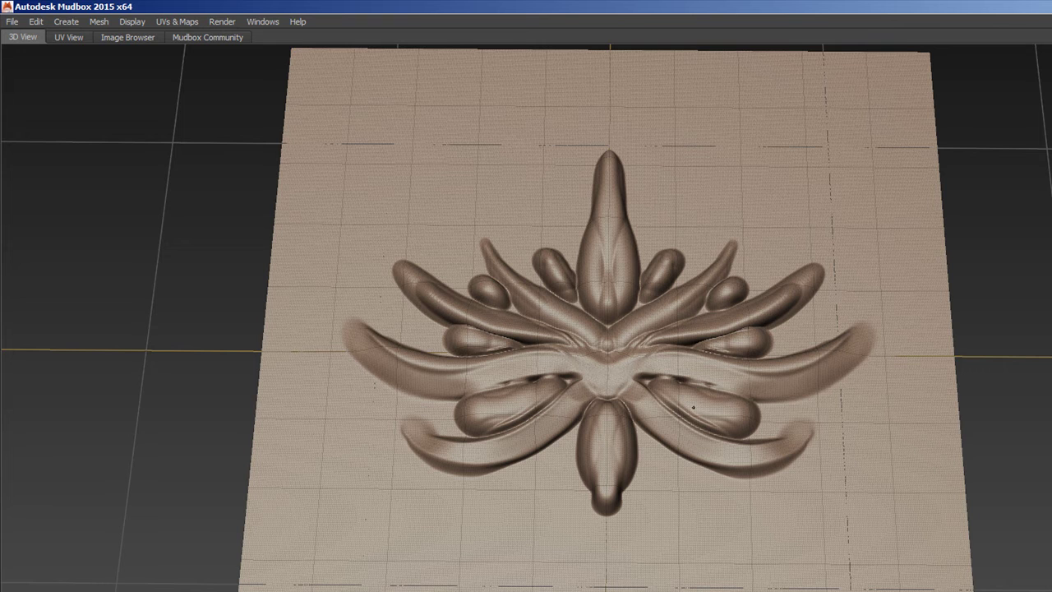
Step: Sculpt the lower side petals, sweep up along the upper side petals, and raise rounded bulges
left_click_drag(721, 408, 712, 420)
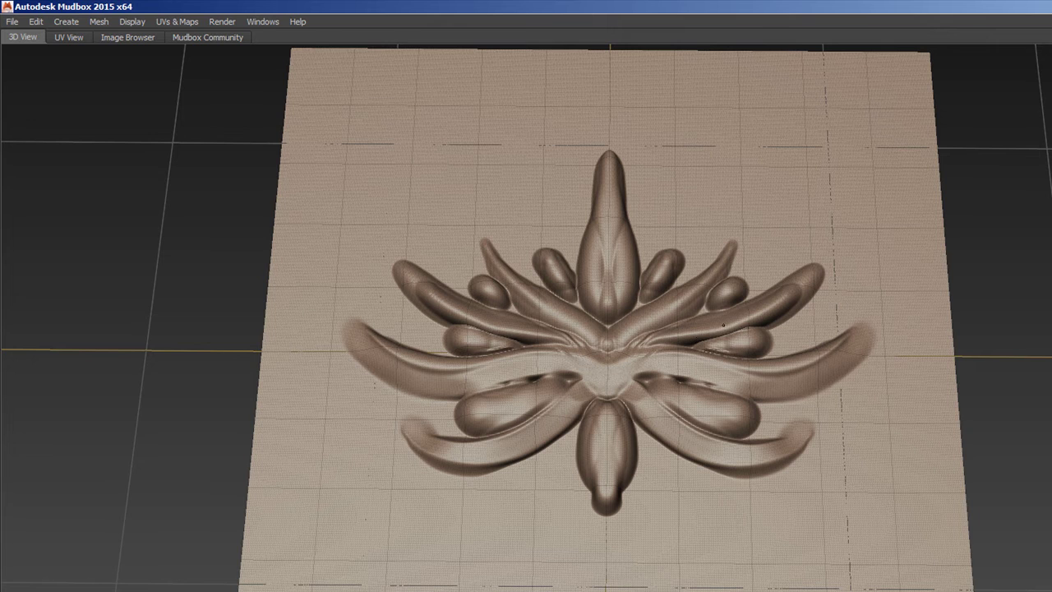
mouse_move(666, 338)
left_mouse_down()
mouse_move(724, 329)
mouse_move(793, 275)
mouse_move(764, 297)
mouse_move(694, 323)
mouse_move(666, 319)
mouse_move(637, 337)
mouse_move(699, 287)
mouse_move(723, 231)
mouse_move(772, 314)
mouse_move(818, 271)
mouse_move(782, 302)
mouse_move(822, 228)
left_mouse_up()
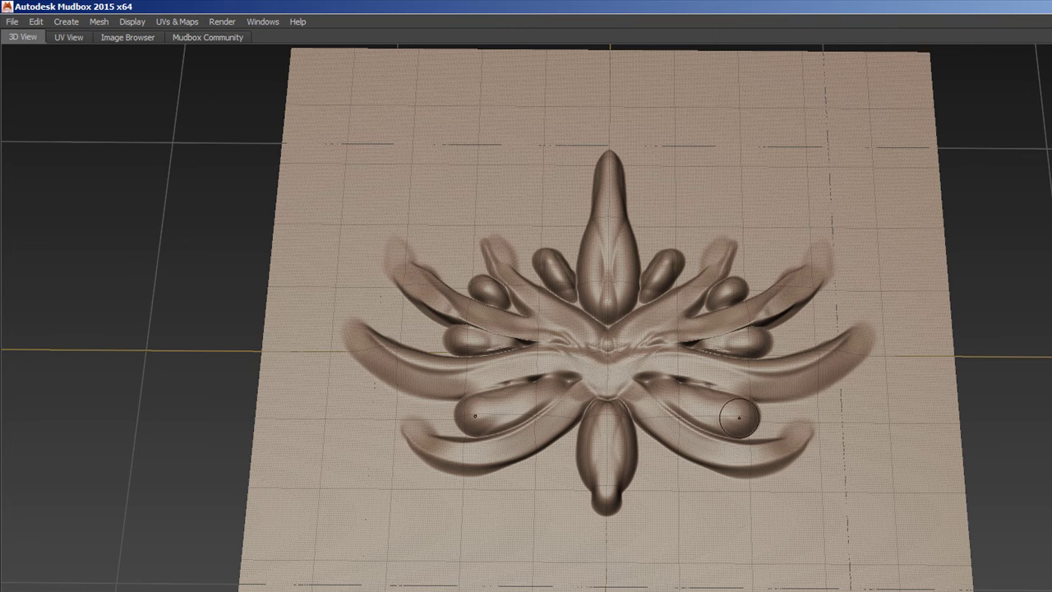
mouse_move(739, 417)
left_mouse_down()
mouse_move(688, 401)
mouse_move(663, 362)
mouse_move(638, 372)
mouse_move(720, 411)
left_mouse_up()
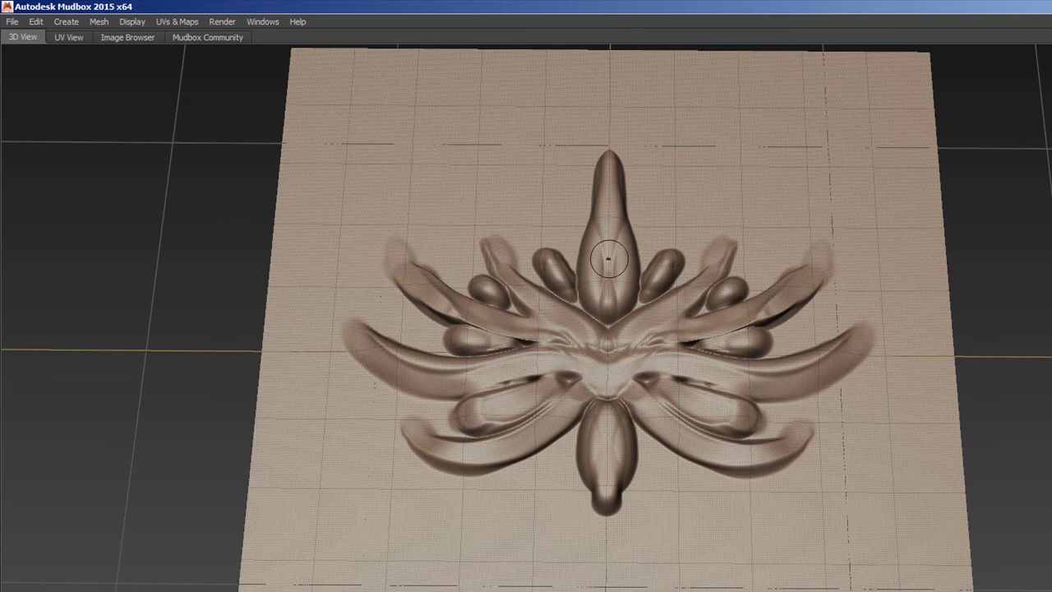
Step: Smooth the top central petal, ridge the bottom petal, and scoop hollows into the upper bulbs
mouse_move(605, 291)
left_mouse_down()
mouse_move(609, 156)
mouse_move(593, 291)
mouse_move(607, 290)
mouse_move(612, 178)
mouse_move(607, 271)
left_mouse_up()
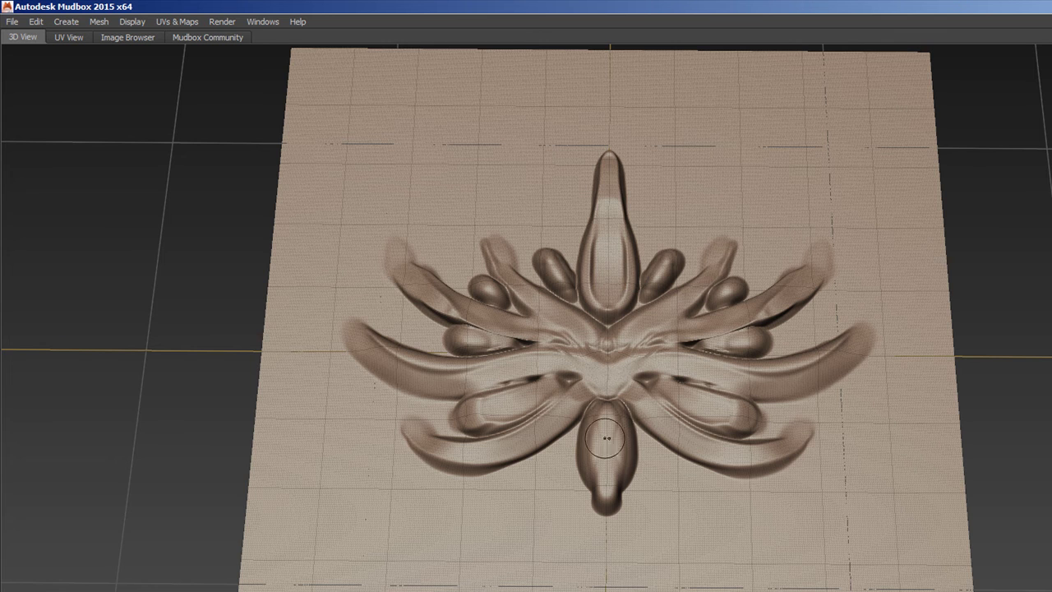
mouse_move(606, 438)
left_mouse_down()
mouse_move(606, 415)
mouse_move(607, 465)
left_mouse_up()
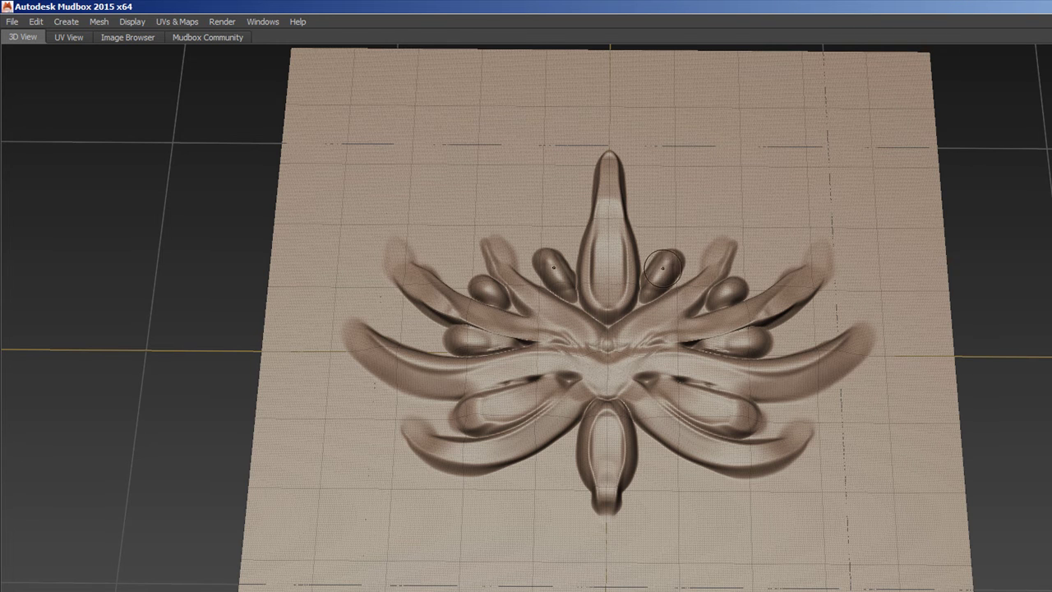
left_click_drag(661, 271, 664, 273)
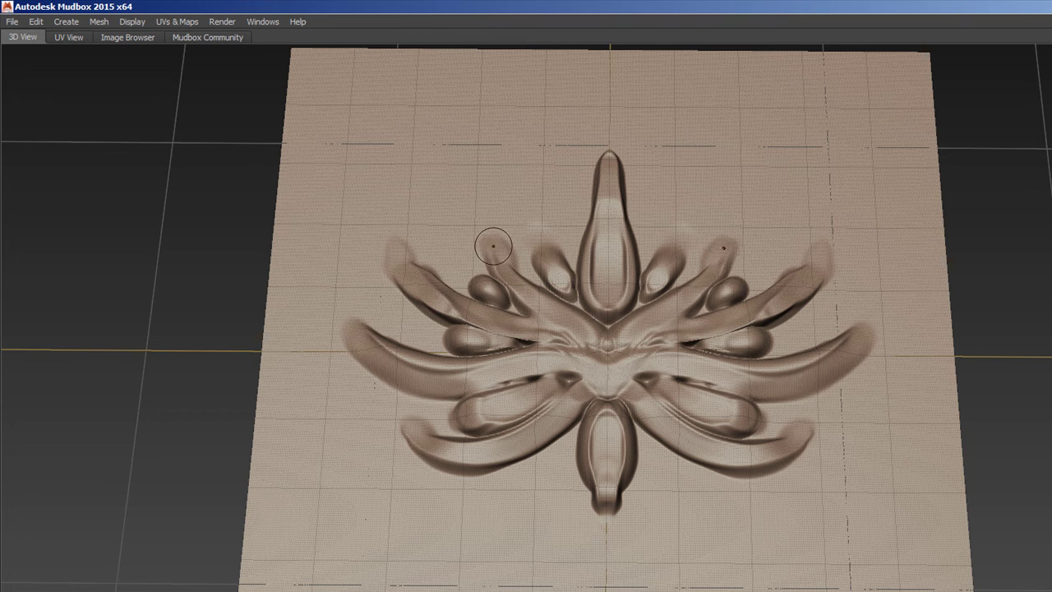
left_click_drag(681, 369, 691, 402, "alt")
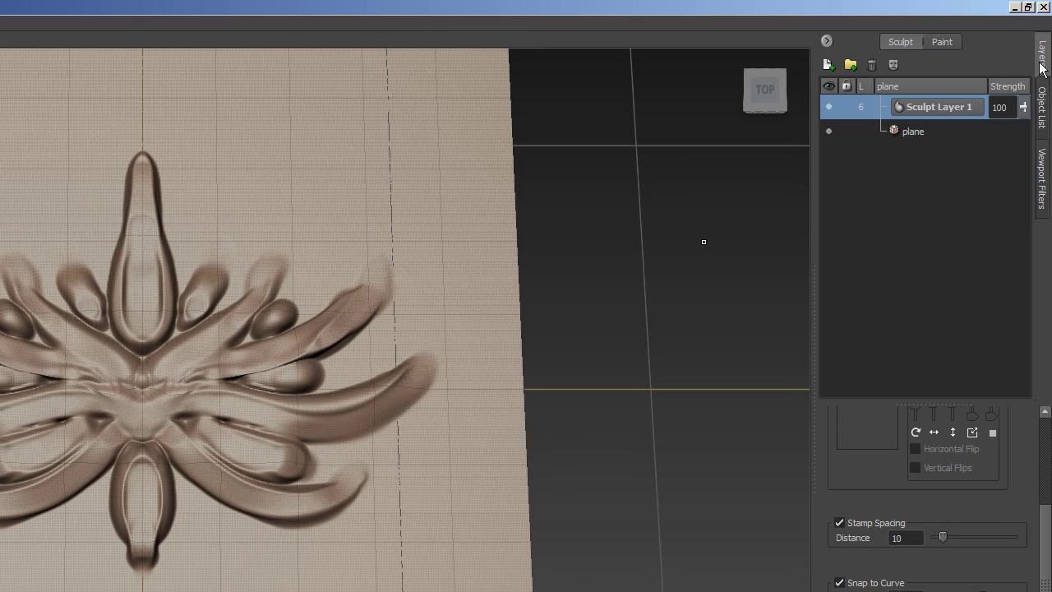
Step: Look through the orthographic Top camera chosen from the Object List
left_click(1042, 109)
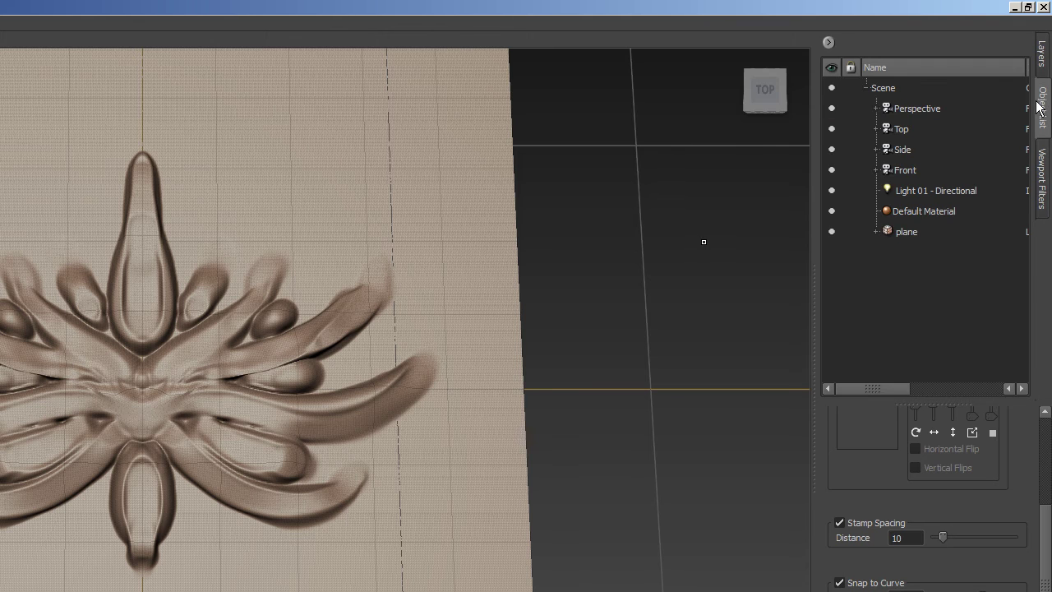
left_click(904, 130)
right_click(902, 129)
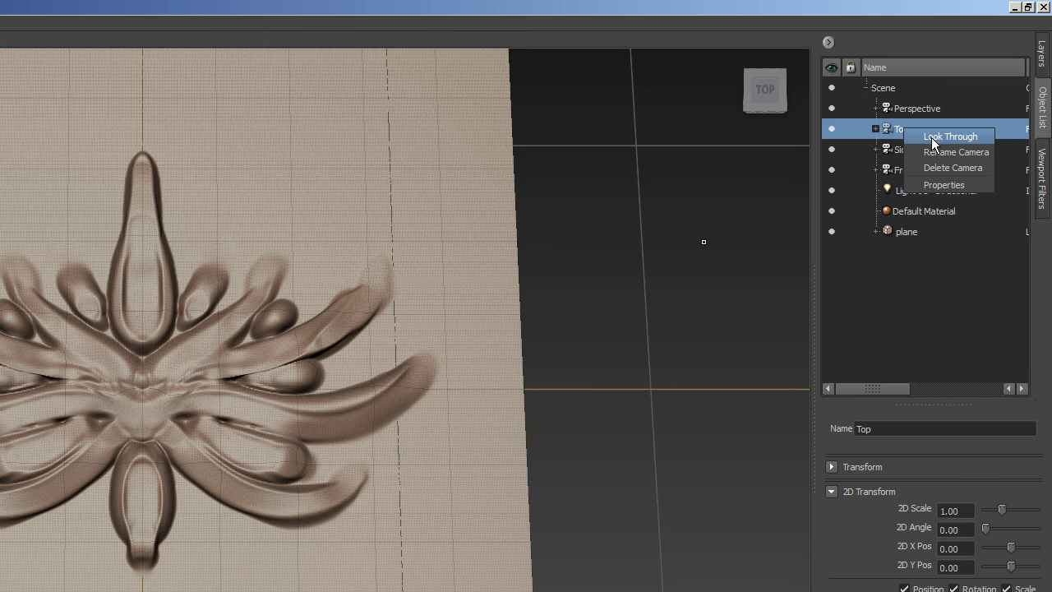
left_click(937, 138)
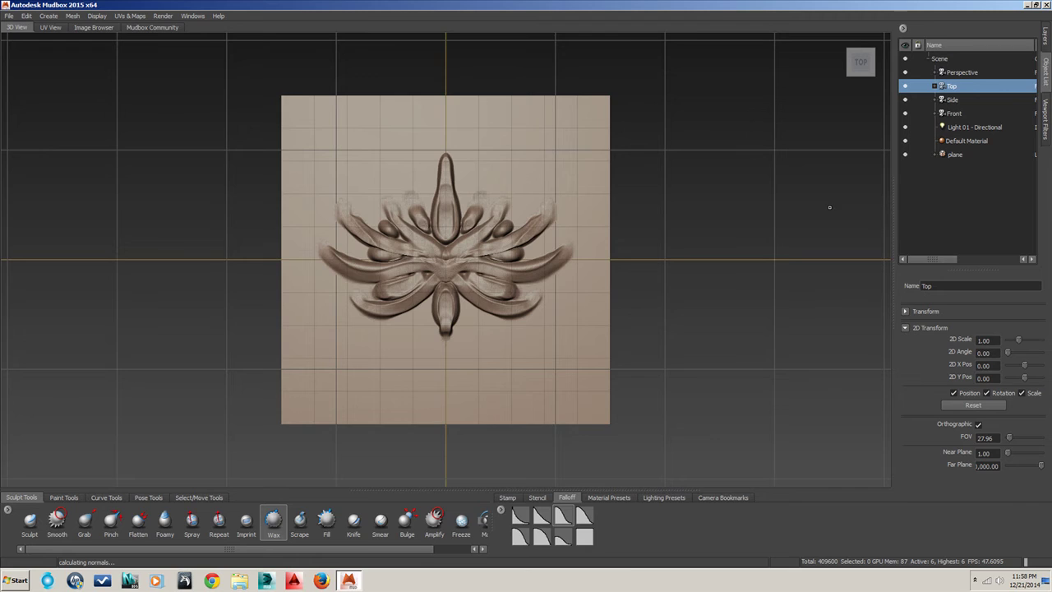
left_click(921, 227)
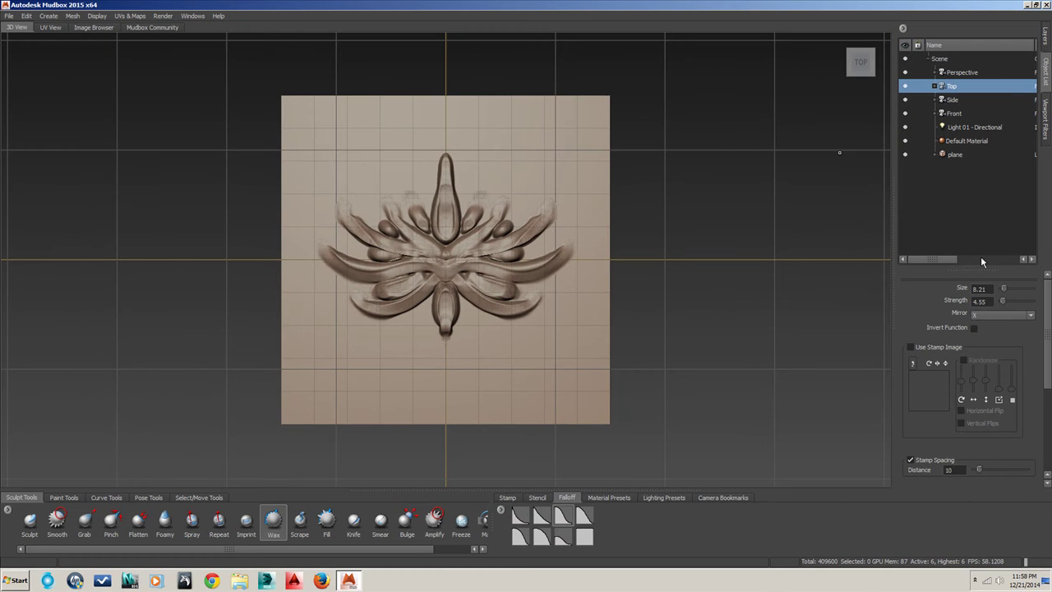
Step: Enable the Screen Distance viewport filter, leaving Depth of Field off
left_click(1042, 112)
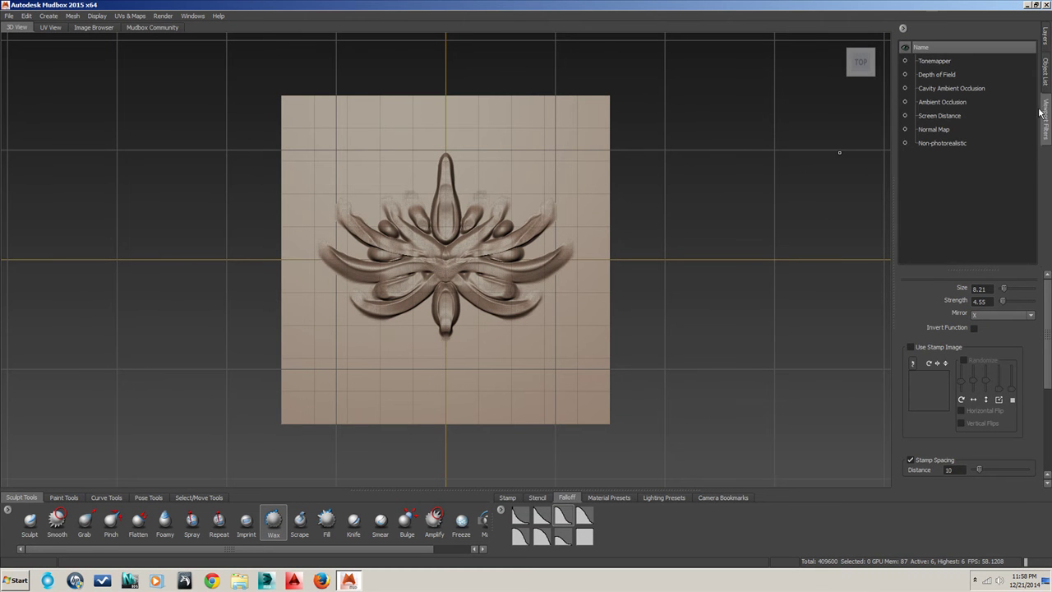
left_click(905, 74)
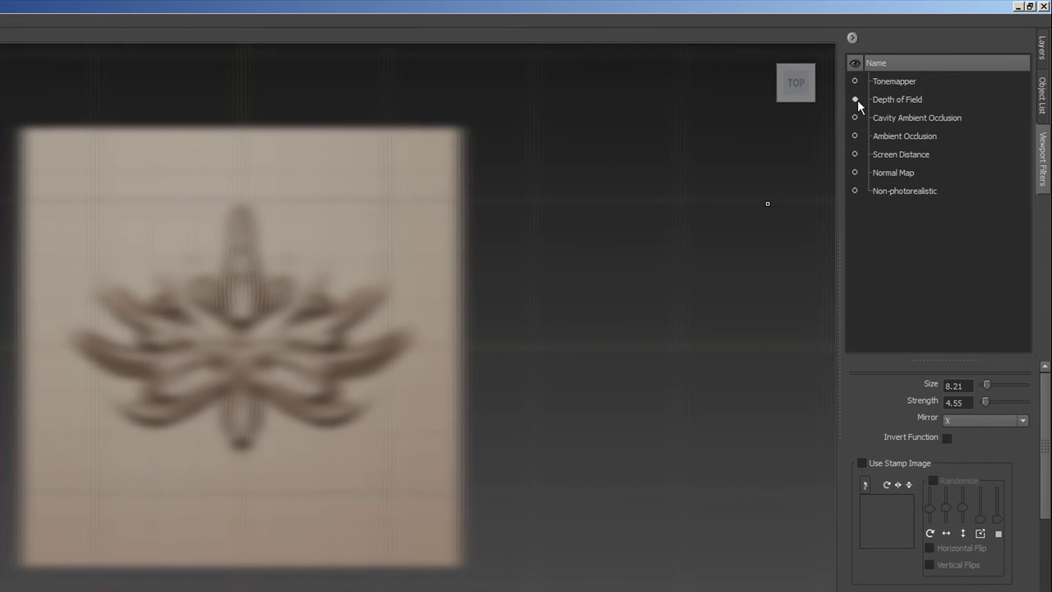
left_click(905, 75)
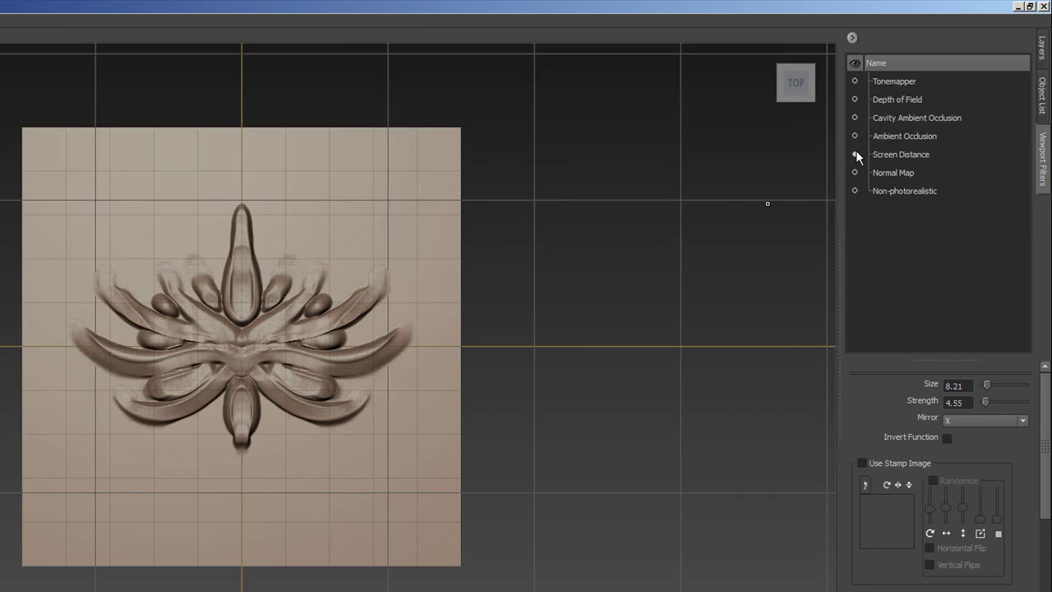
left_click(856, 154)
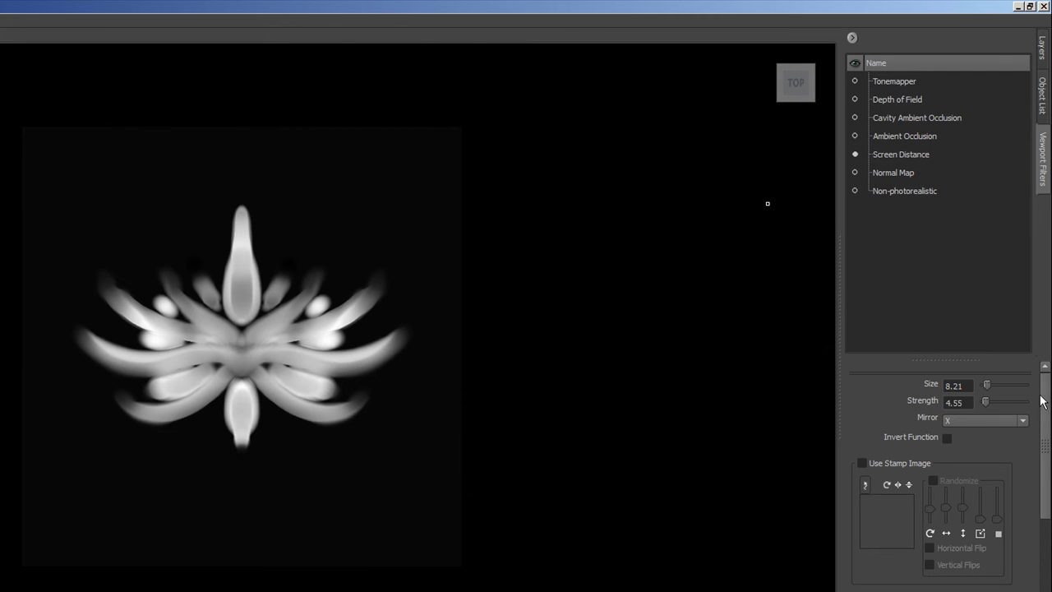
left_click_drag(1042, 402, 1042, 500)
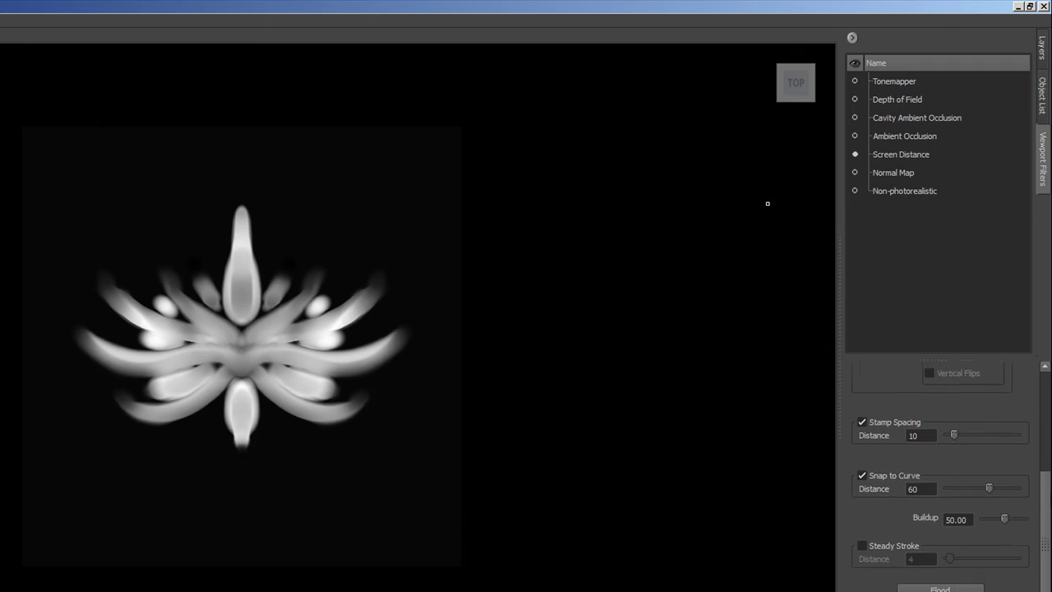
scroll(937, 469, "up", 5)
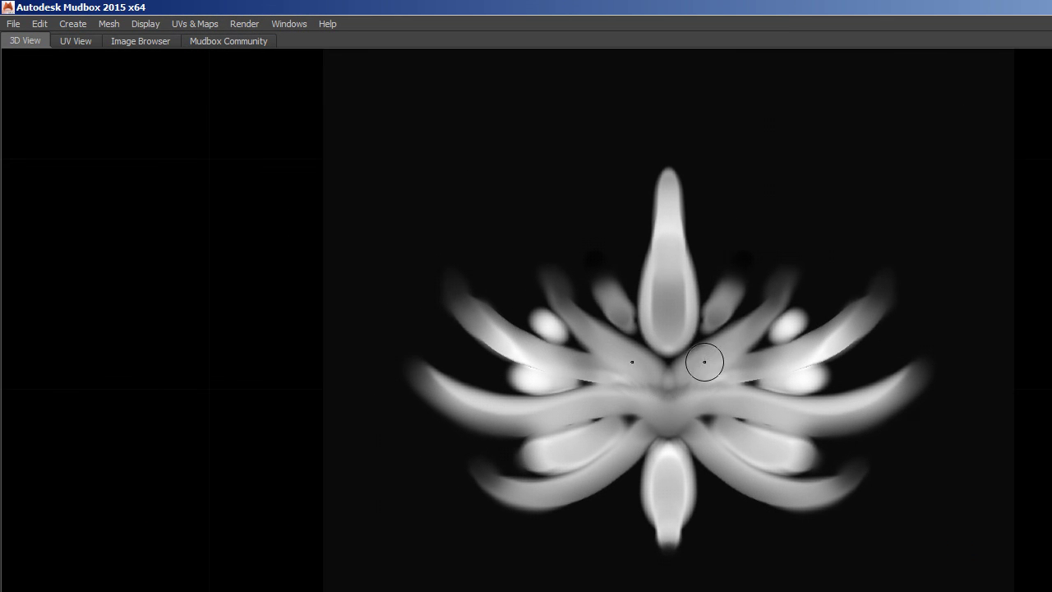
Step: Zoom in on the ornament and set the Screen Distance White Level to 0.10, Invert left off
mouse_move(655, 381)
right_mouse_down("alt")
mouse_move(873, 430)
mouse_move(932, 406)
mouse_move(759, 401)
mouse_move(824, 395)
mouse_move(780, 405)
right_mouse_up("alt")
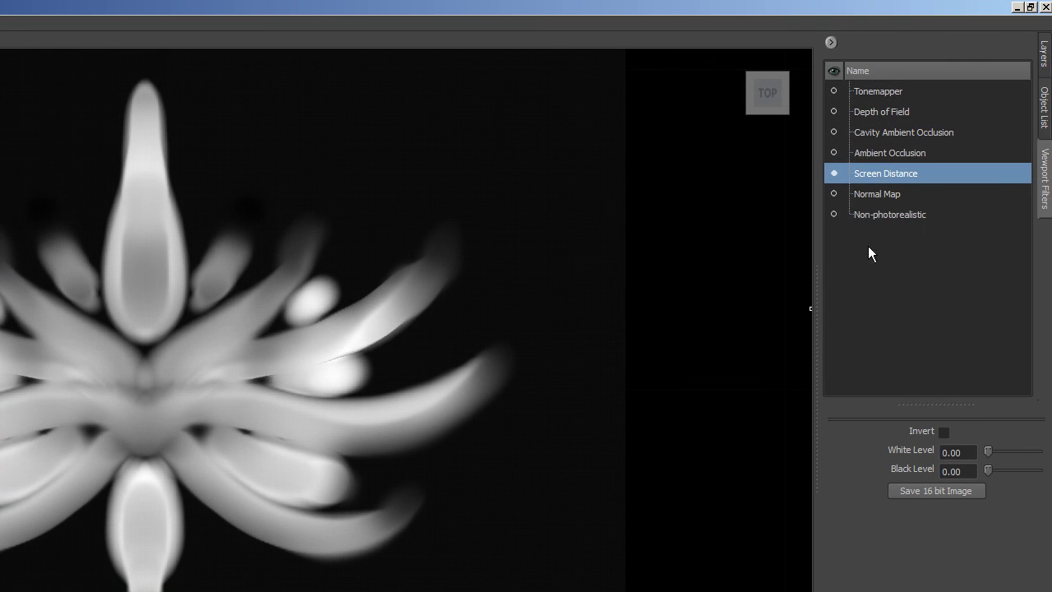
left_click(945, 431)
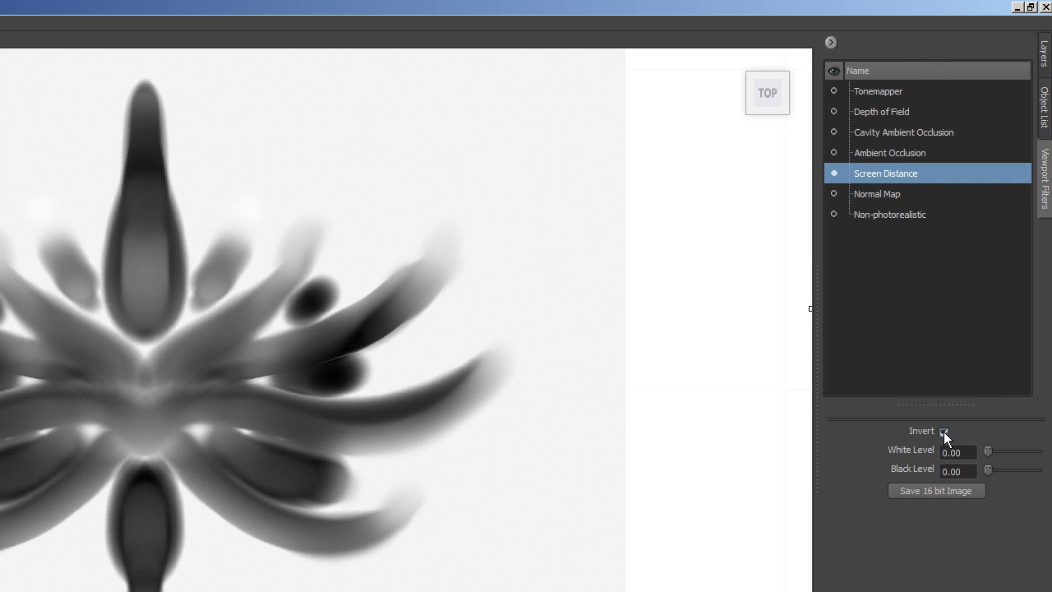
left_click(945, 431)
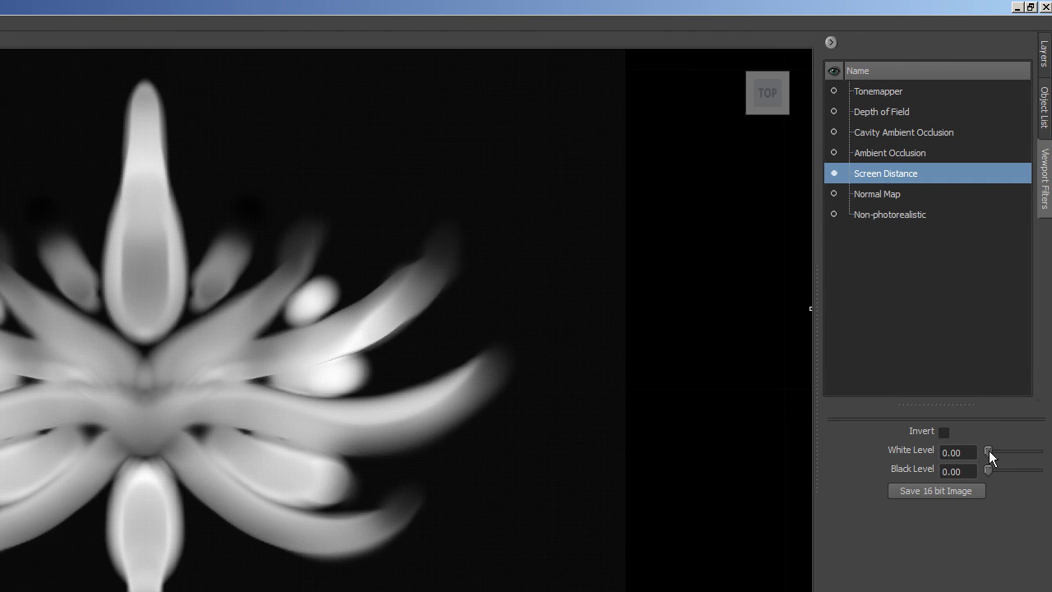
left_click_drag(988, 451, 960, 451)
left_click(995, 452)
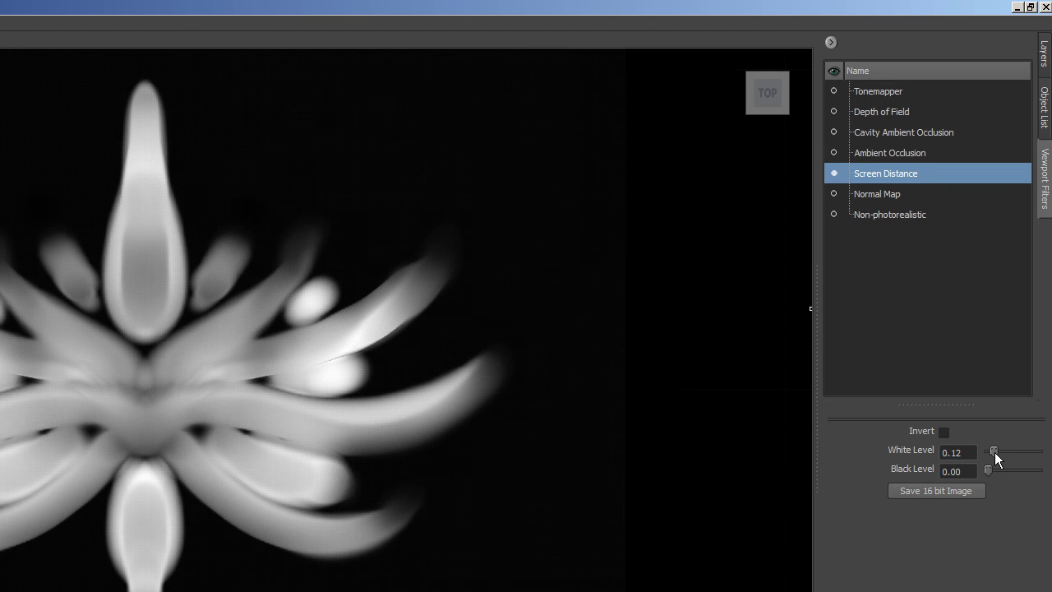
left_click_drag(997, 452, 970, 472)
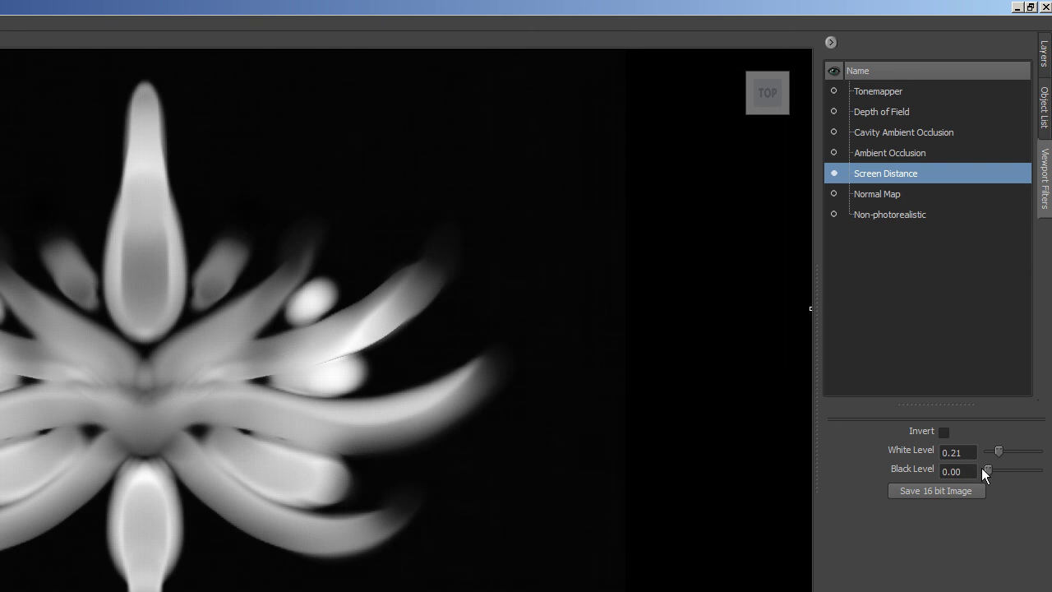
left_click_drag(998, 451, 993, 452)
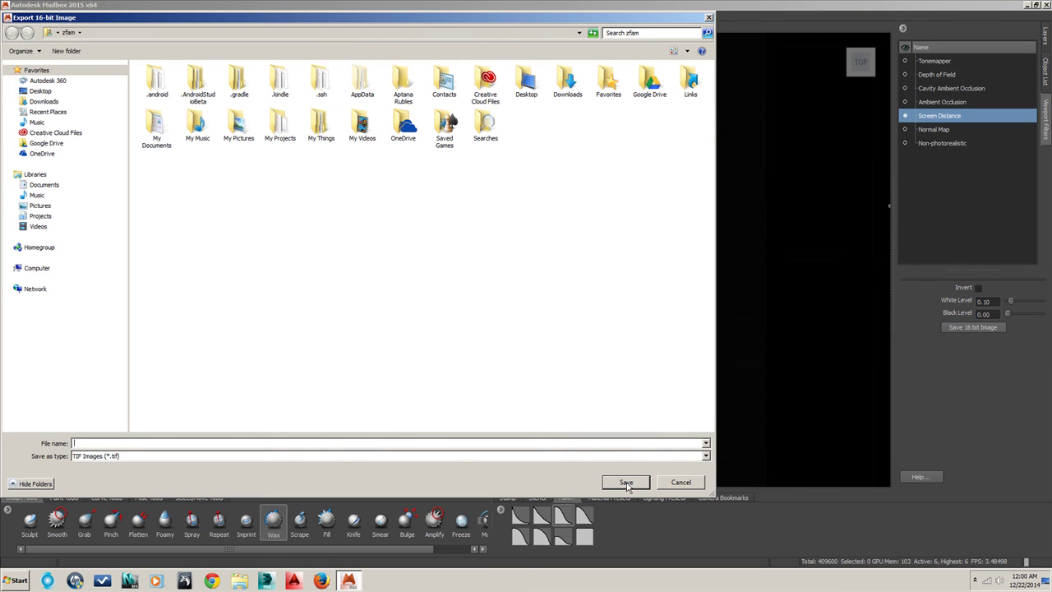
Step: Dismiss the Export 16-bit Image dialog with Escape
key("Escape")
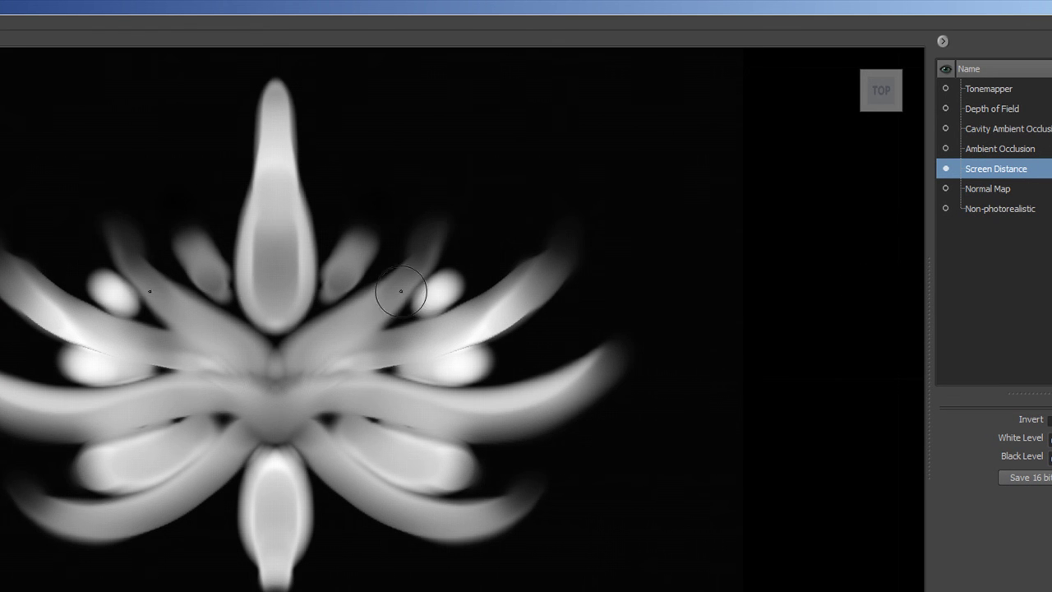
Step: Switch the viewport filter from Screen Distance to Normal Map
left_click(995, 188)
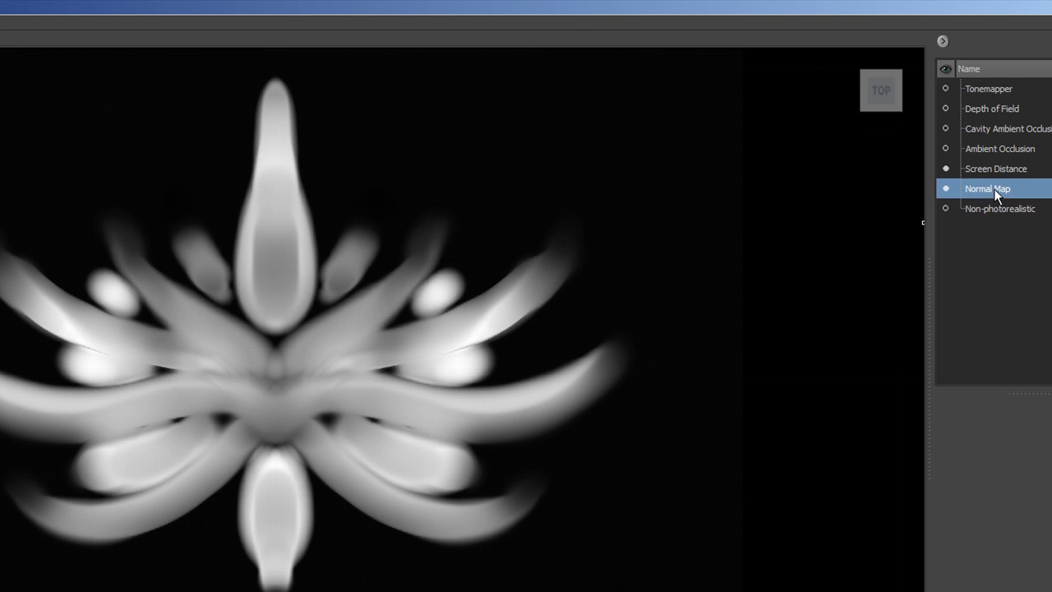
left_click(946, 169)
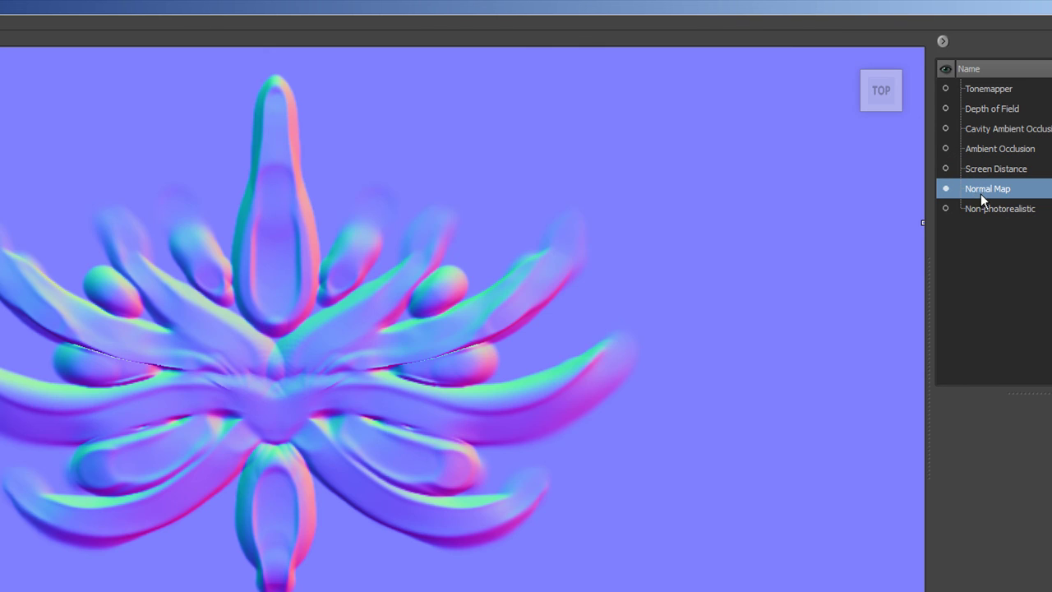